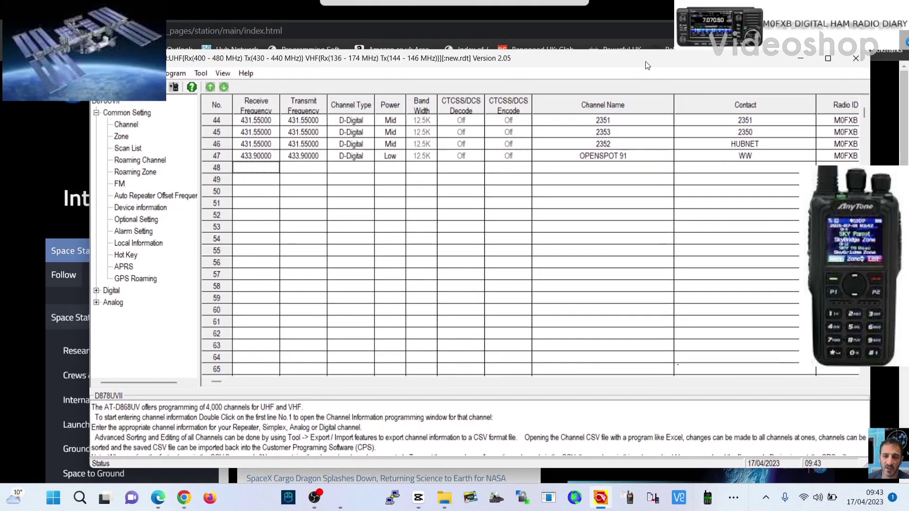
# Step: Open channel 53's editor and name the channel ISS REP 5
pyautogui.moveTo(657, 60); pyautogui.dragTo(645, 62)
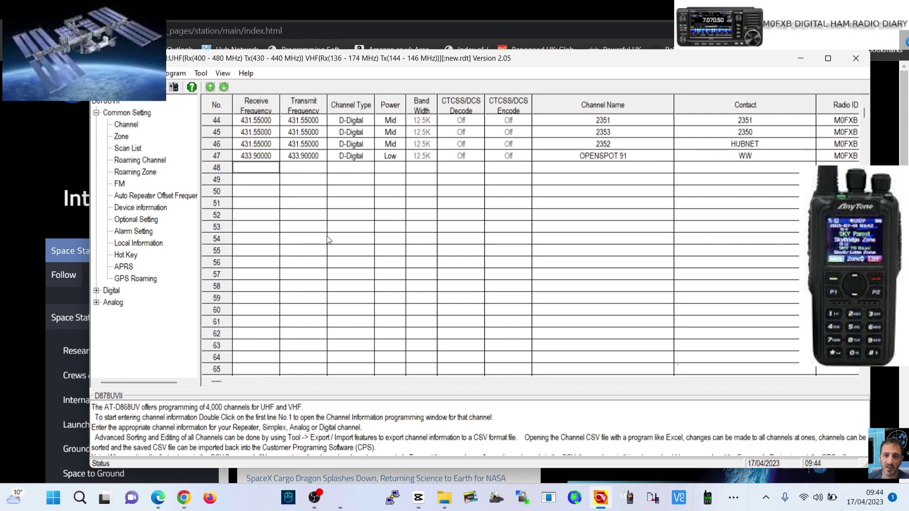
pyautogui.click(253, 230)
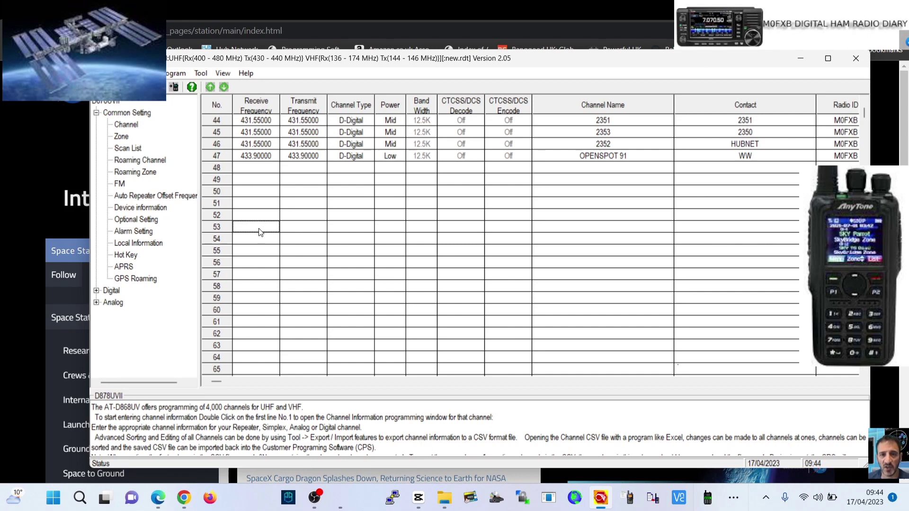
pyautogui.doubleClick(260, 232)
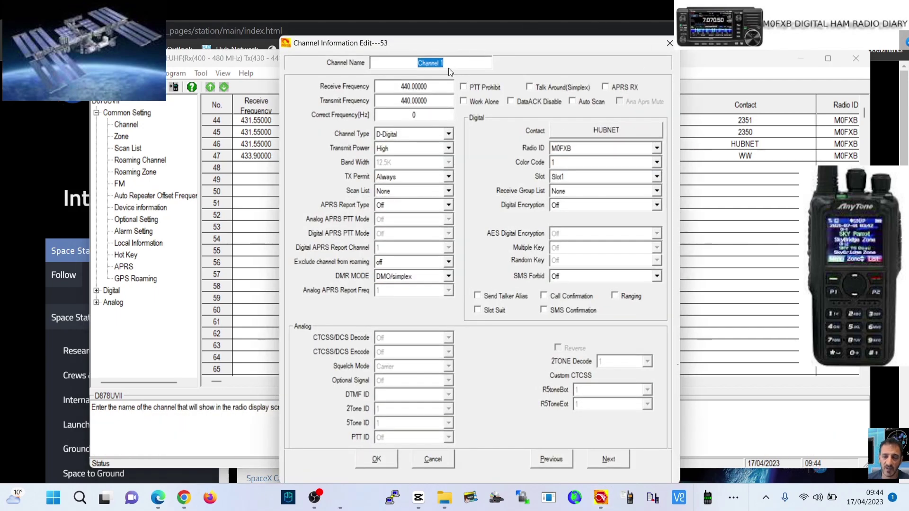
pyautogui.press('capslock')
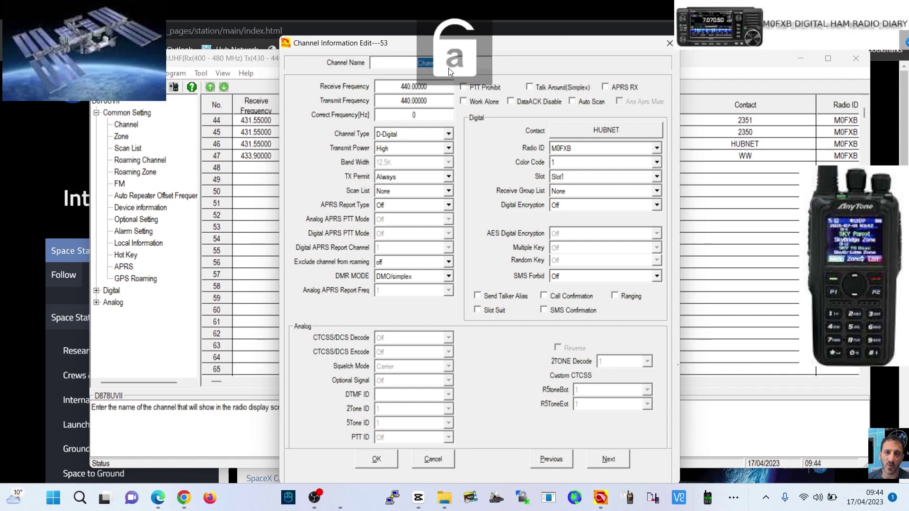
pyautogui.press('capslock')
pyautogui.press('BackSpace')
pyautogui.write('ISS')
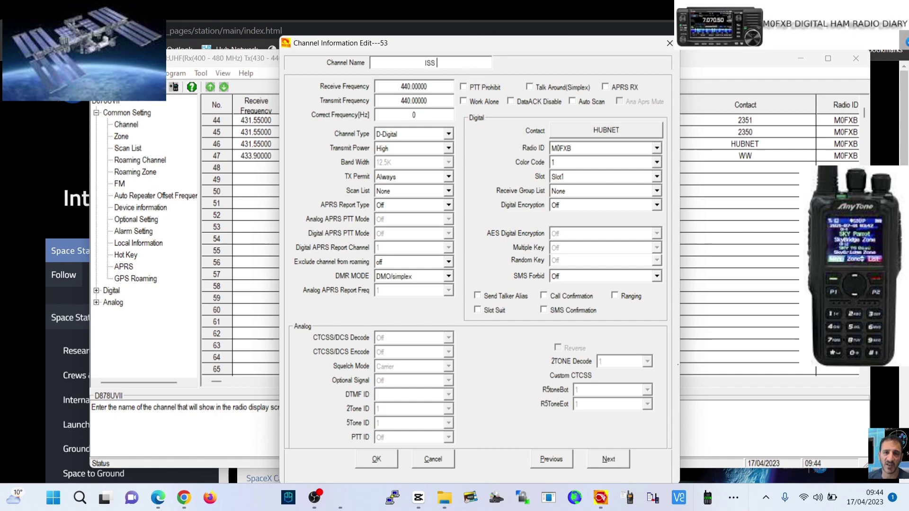
pyautogui.write(' REP')
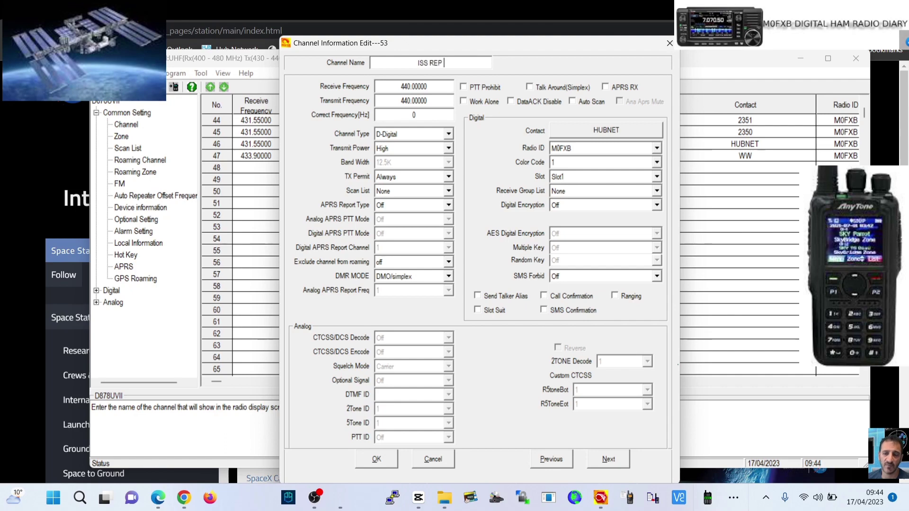
pyautogui.write(' 5')
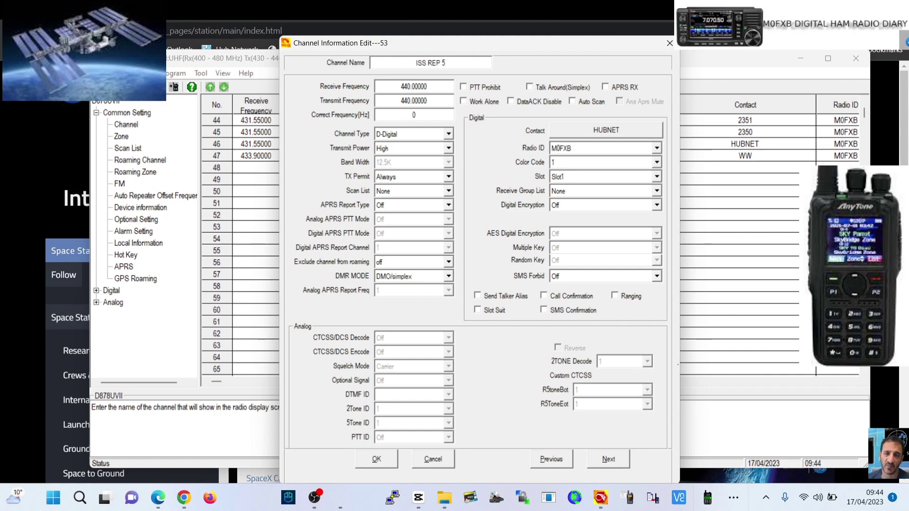
# Step: Set channel 53 to receive on 437.80500 and transmit on 145.99000
pyautogui.doubleClick(410, 87)
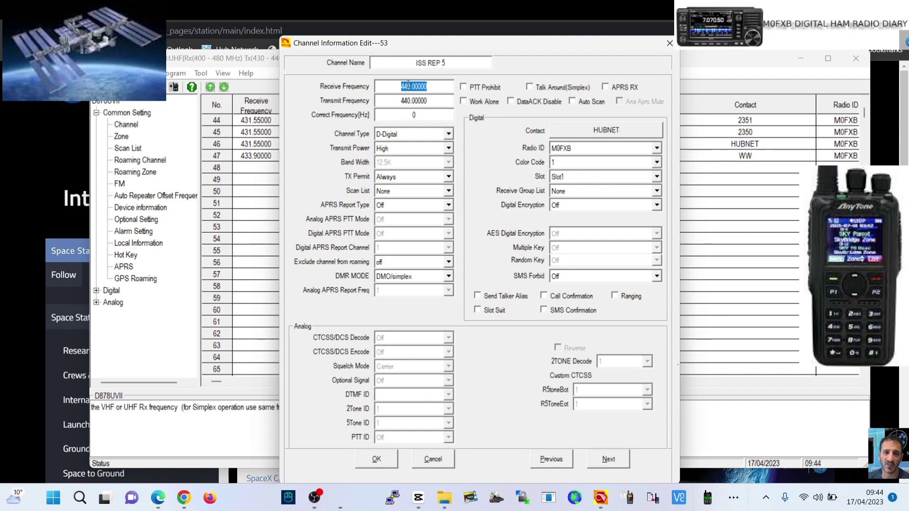
pyautogui.write('437')
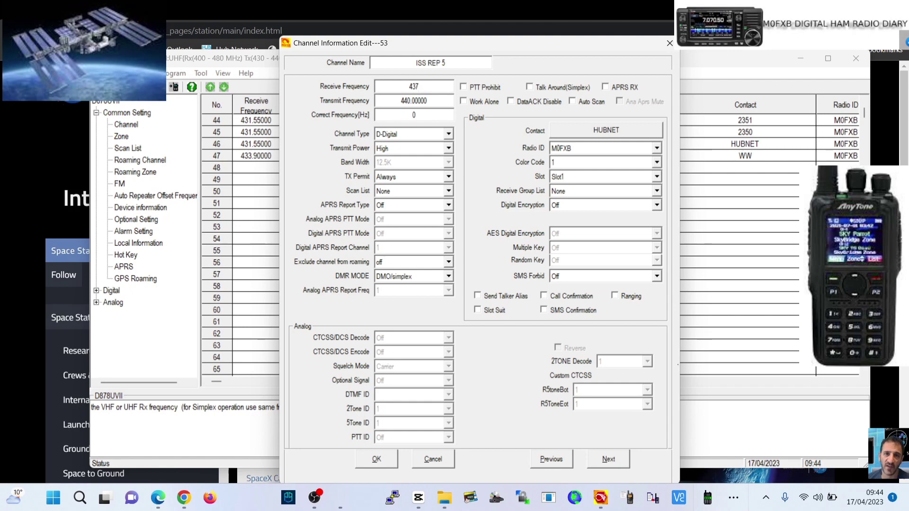
pyautogui.write('.80500')
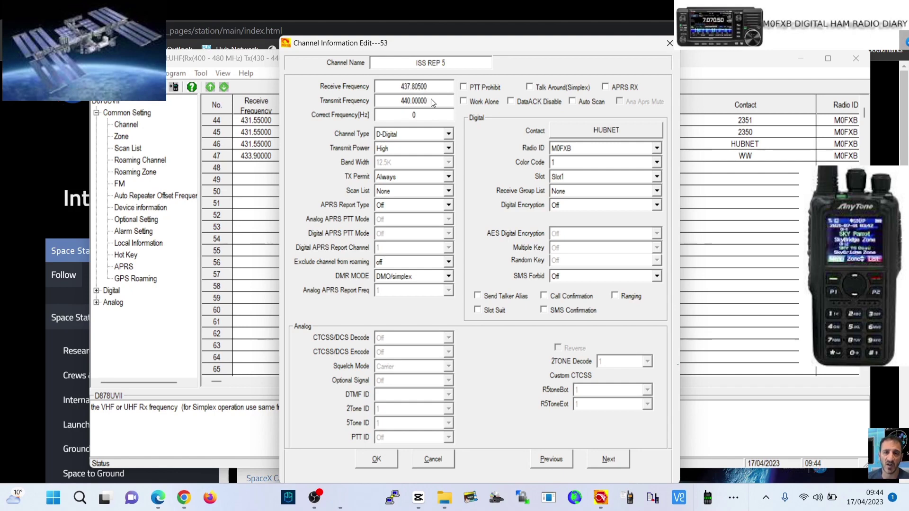
pyautogui.doubleClick(434, 101)
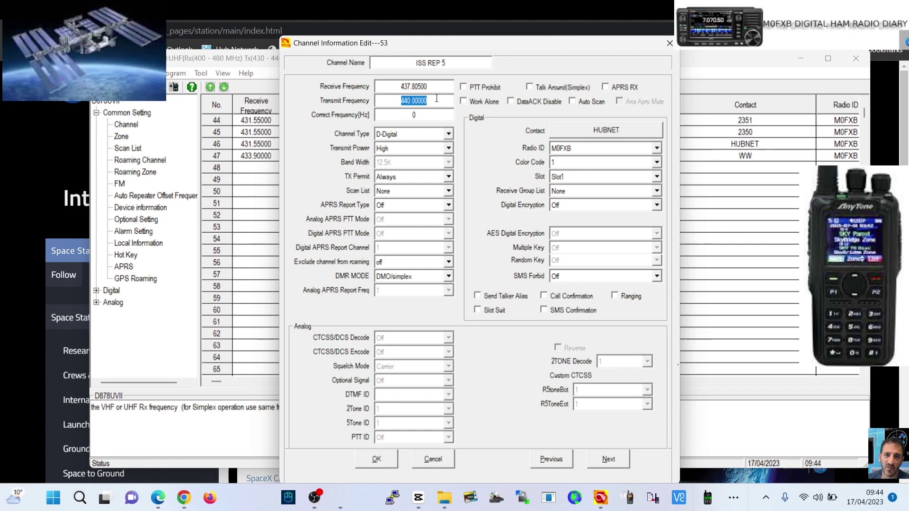
pyautogui.write('145')
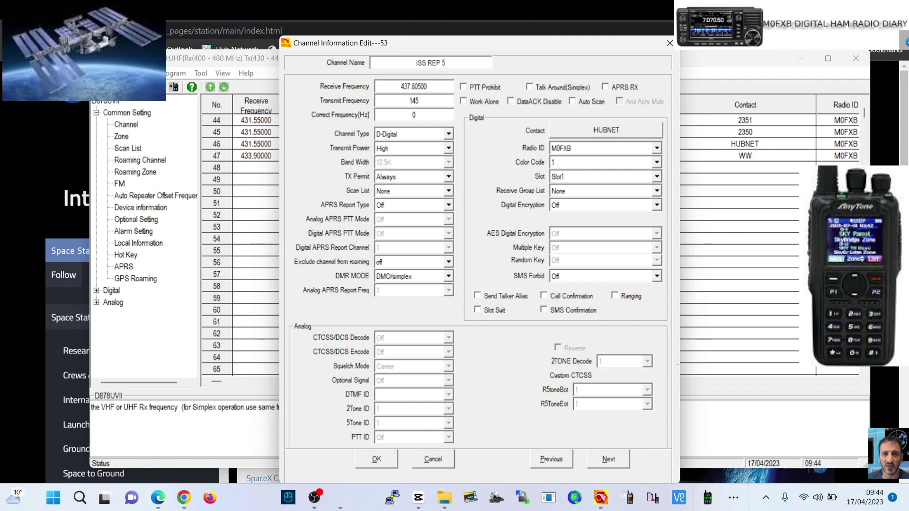
pyautogui.write('.')
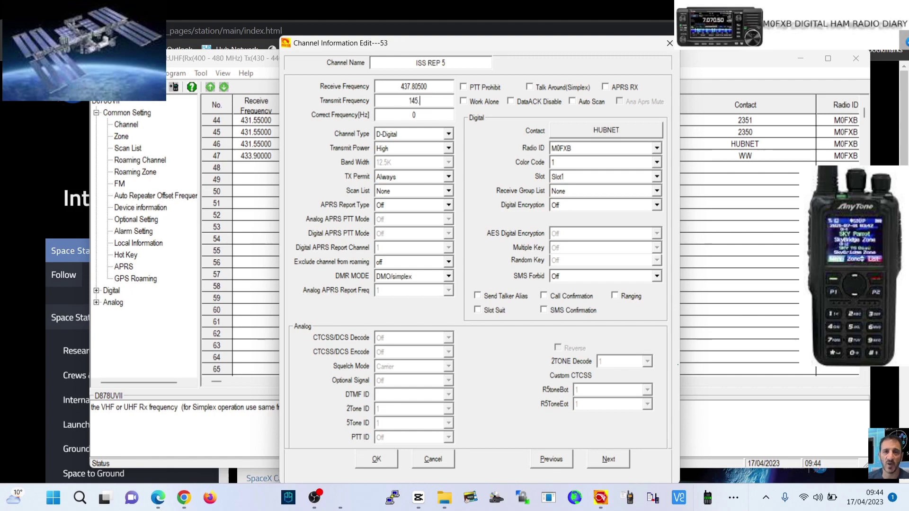
pyautogui.write('99000')
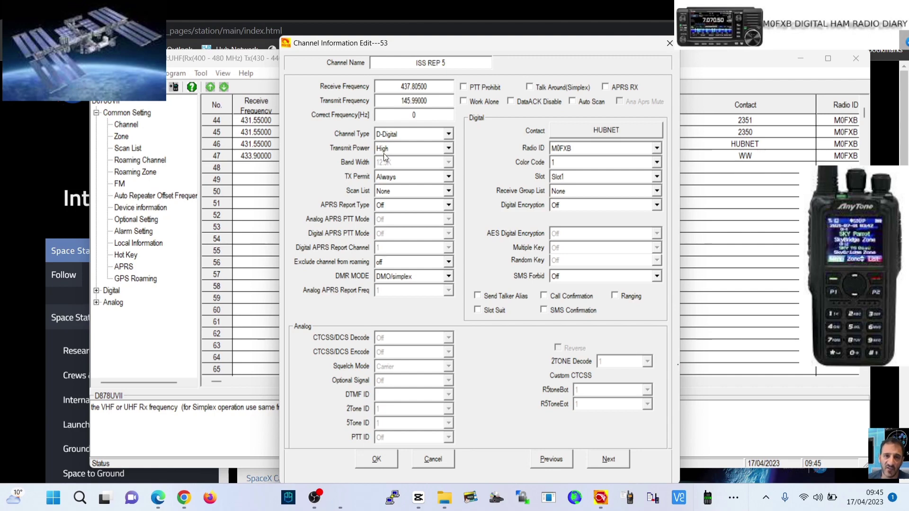
# Step: Make channel 53 an A-Analog channel with 25K bandwidth
pyautogui.click(447, 136)
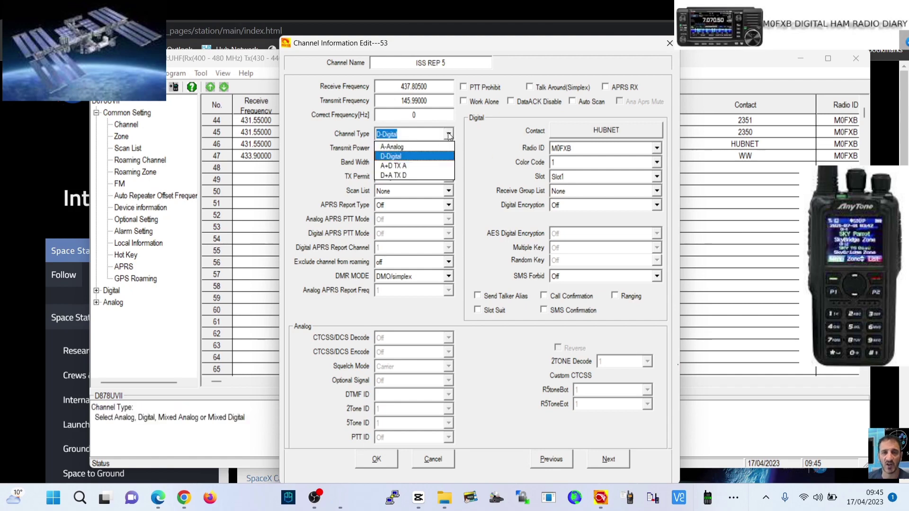
pyautogui.click(428, 148)
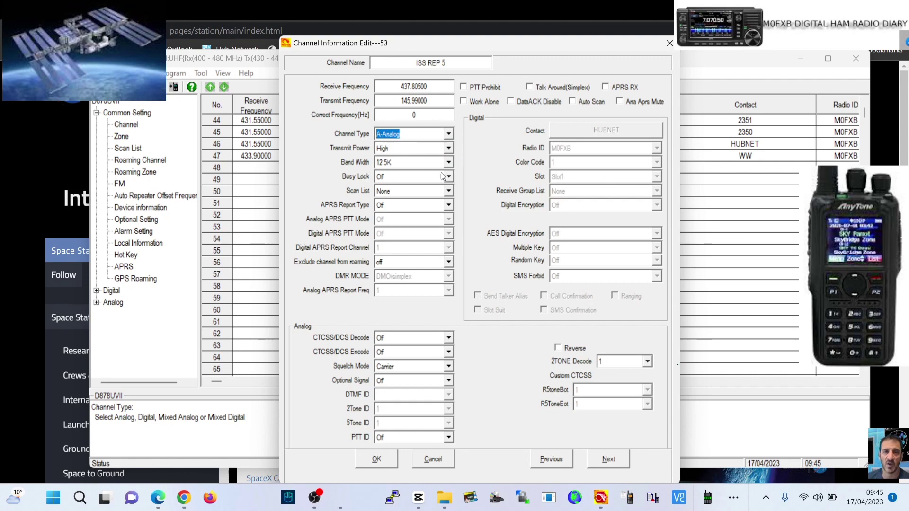
pyautogui.click(448, 163)
pyautogui.click(421, 185)
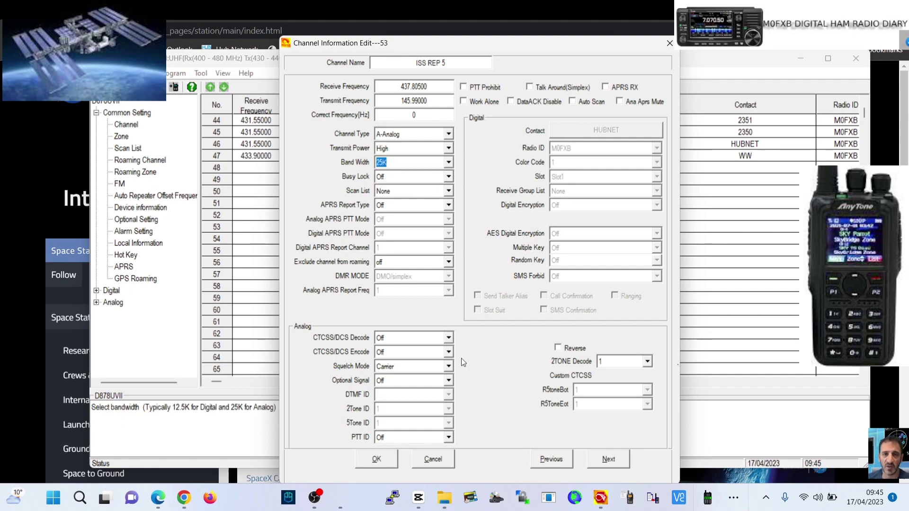
pyautogui.hotkey('alt', 'Down')
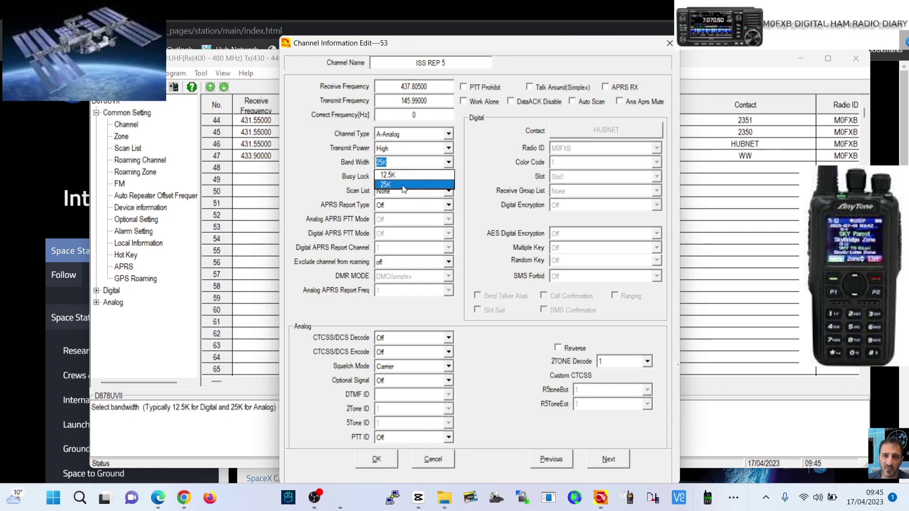
pyautogui.press('Escape')
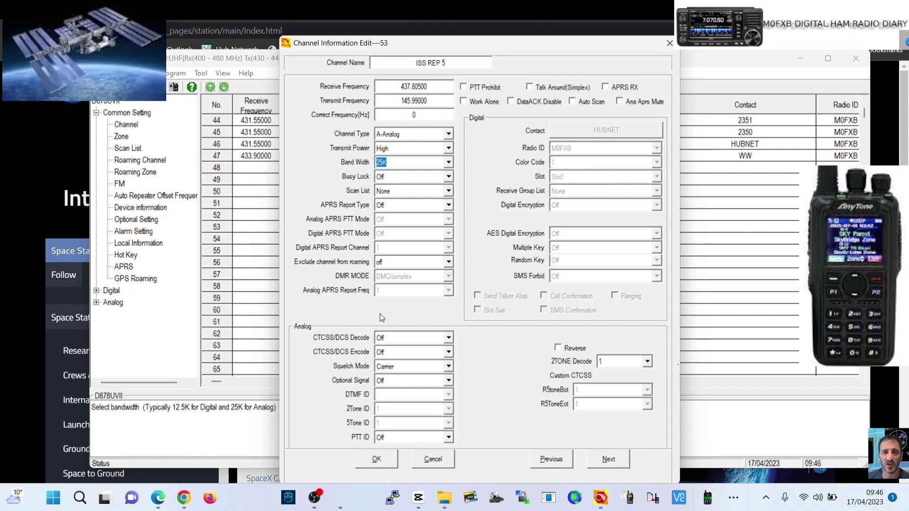
# Step: Give channel 53 a CTCSS 67.0 transmit tone and save it to the list
pyautogui.click(449, 353)
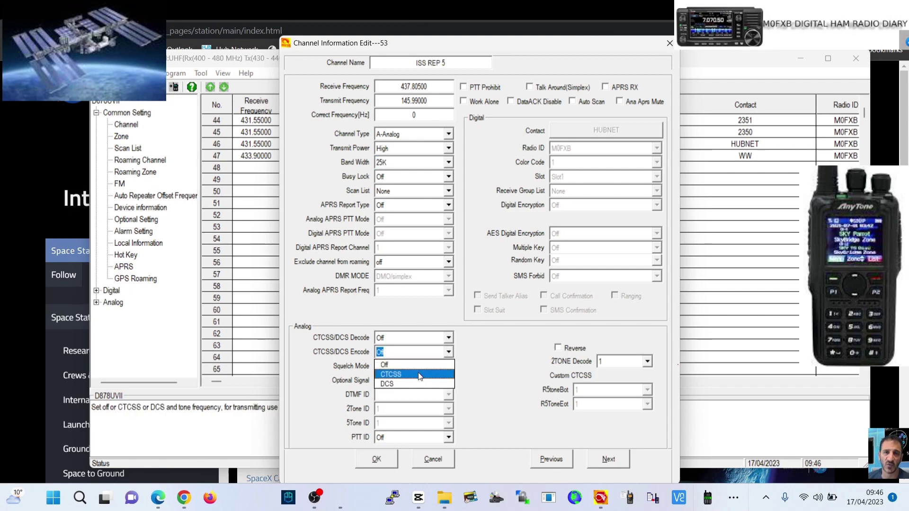
pyautogui.click(417, 375)
pyautogui.click(505, 353)
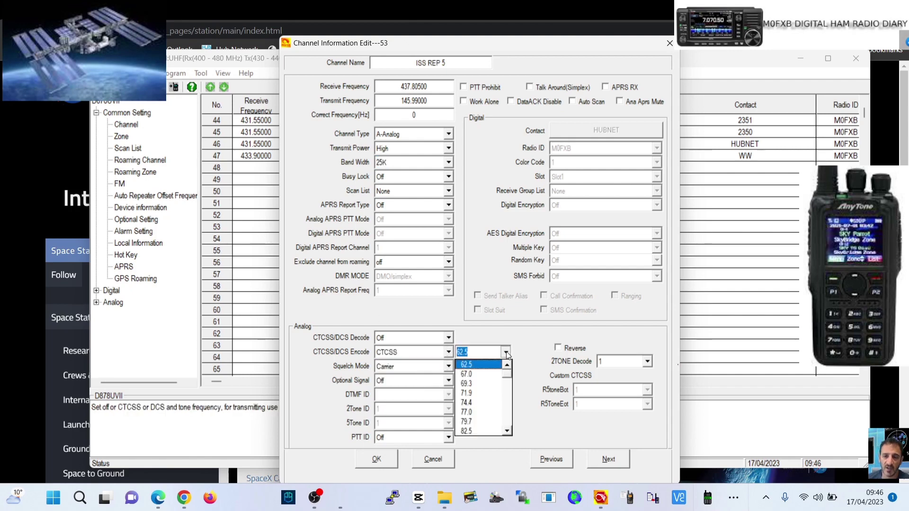
pyautogui.click(480, 371)
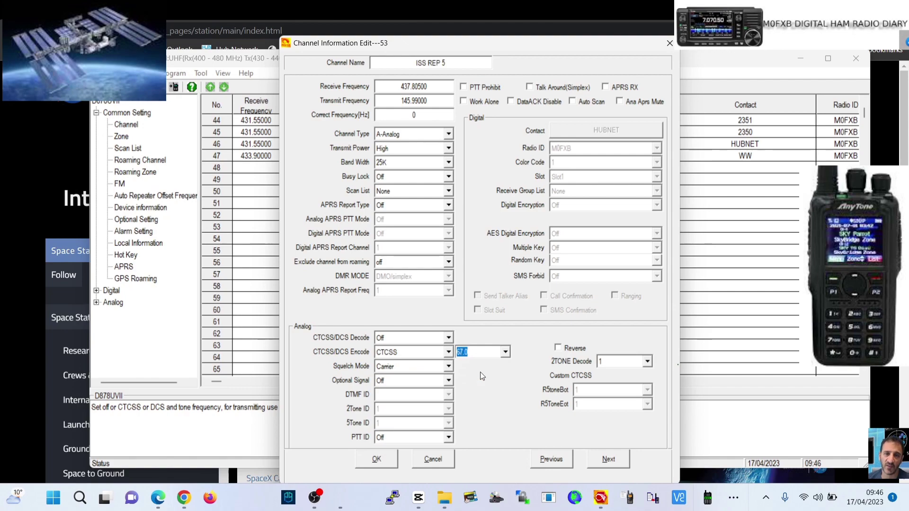
pyautogui.click(375, 460)
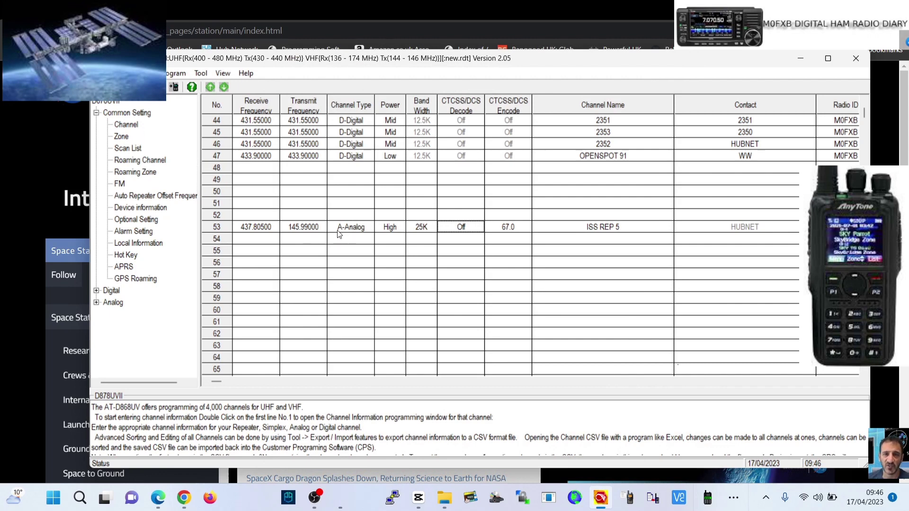
# Step: Open the editor for empty zone 10 and name the zone ISS
pyautogui.click(122, 137)
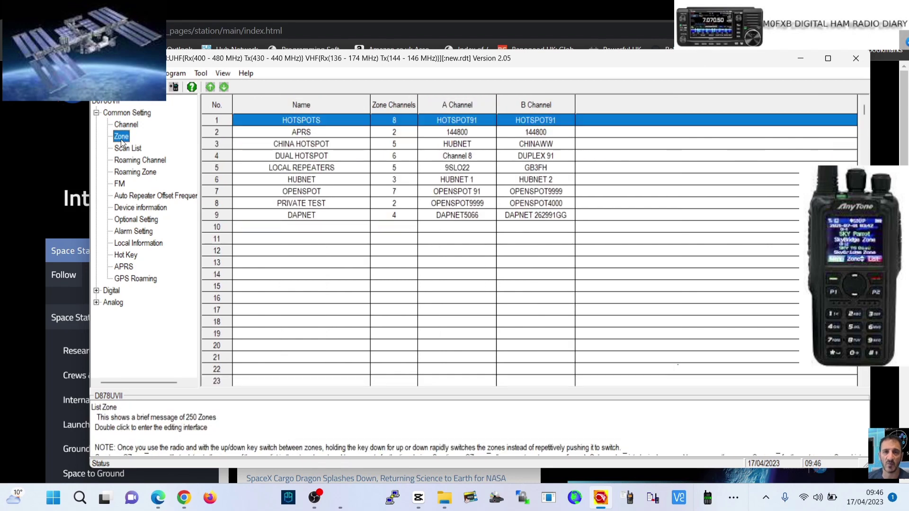
pyautogui.click(304, 228)
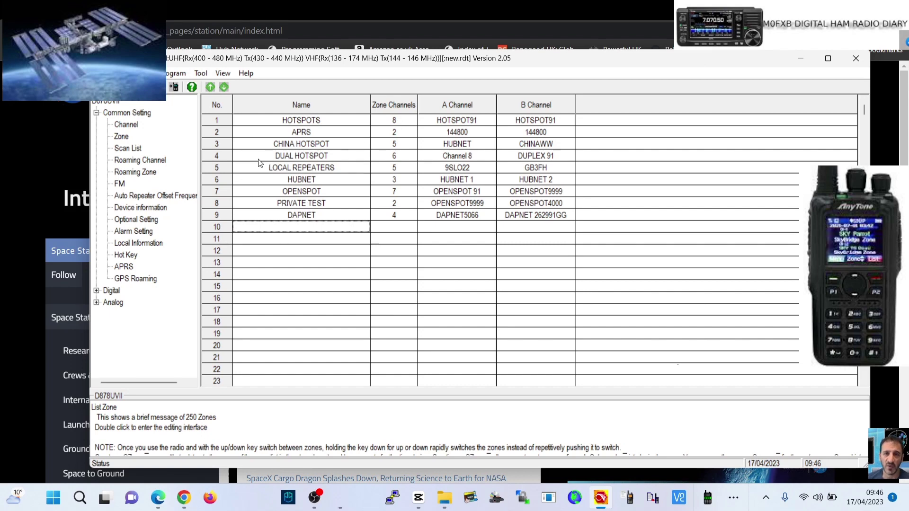
pyautogui.doubleClick(305, 226)
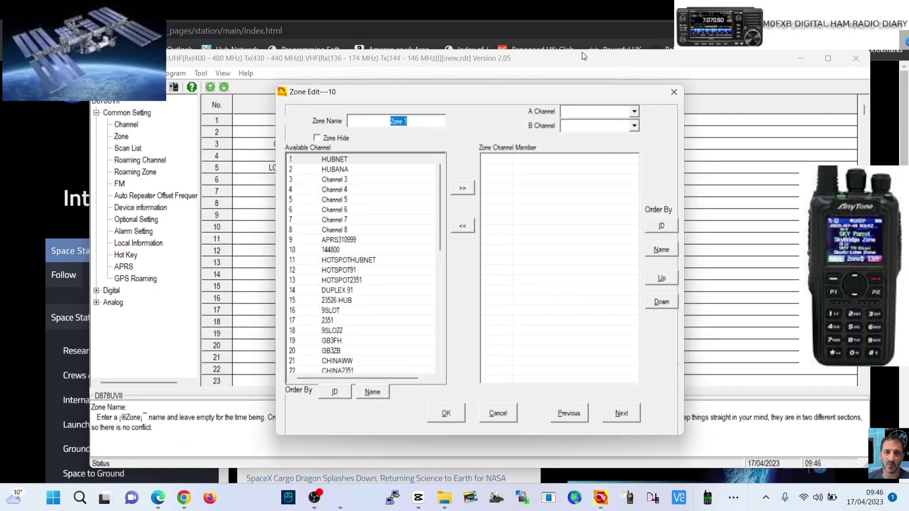
pyautogui.click(675, 92)
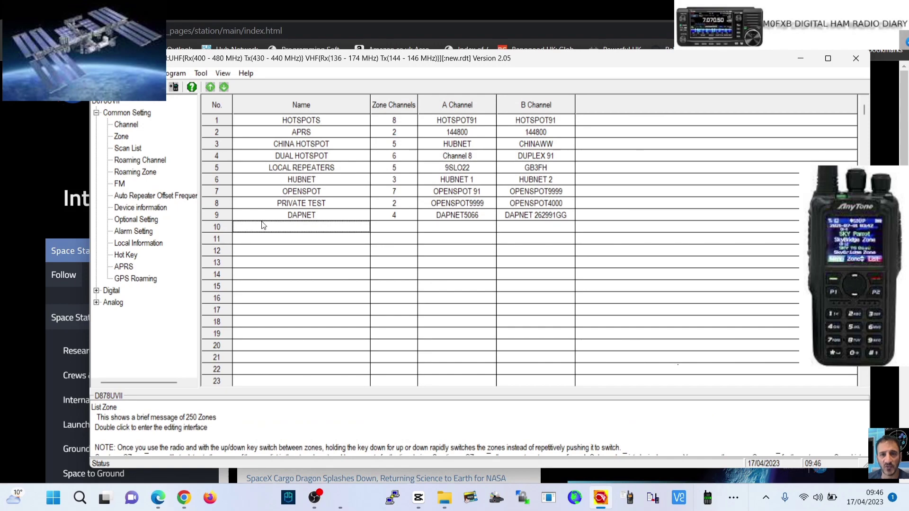
pyautogui.doubleClick(331, 227)
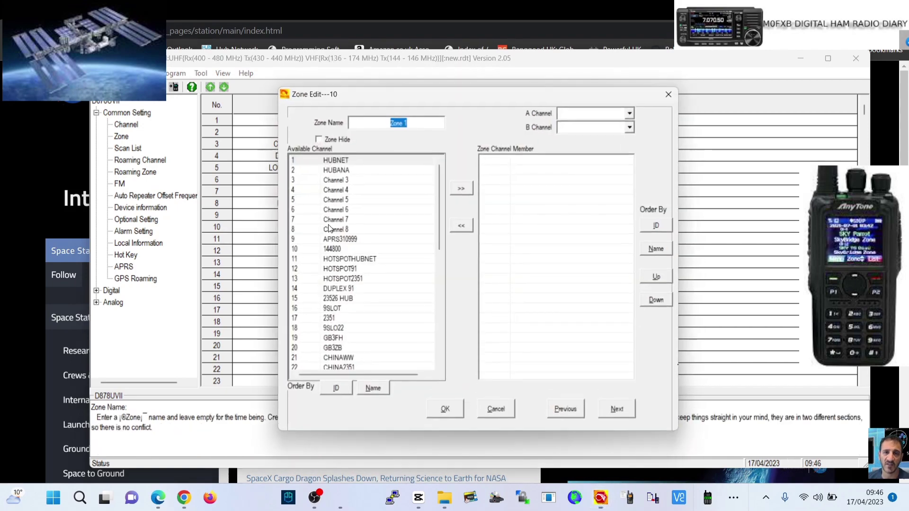
pyautogui.press('capslock')
pyautogui.press('capslock')
pyautogui.press('capslock')
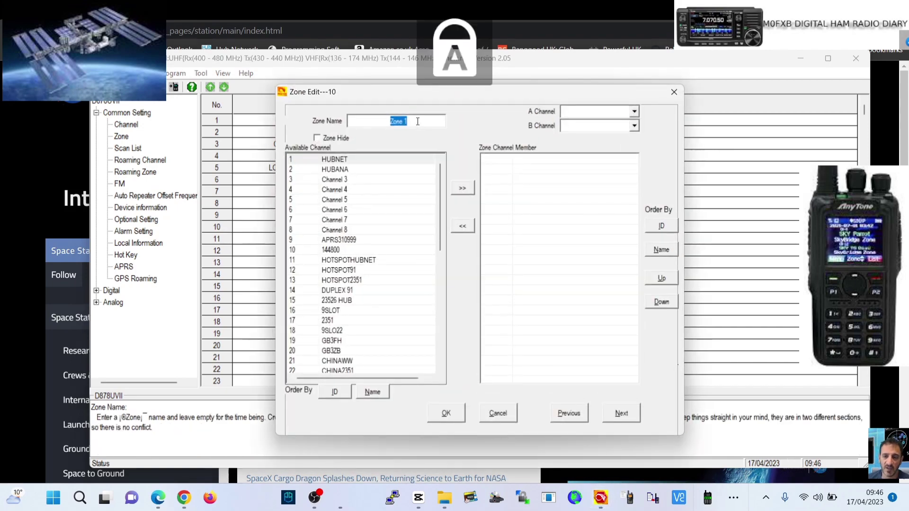
pyautogui.write('ISS')
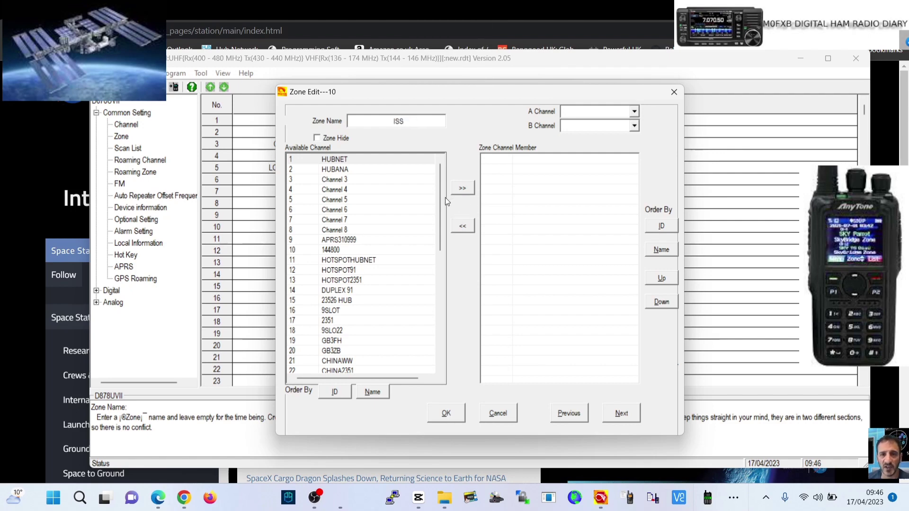
# Step: Add the ISS REP 5 channel to the ISS zone and confirm it
pyautogui.moveTo(439, 205); pyautogui.dragTo(431, 325)
pyautogui.click(329, 361)
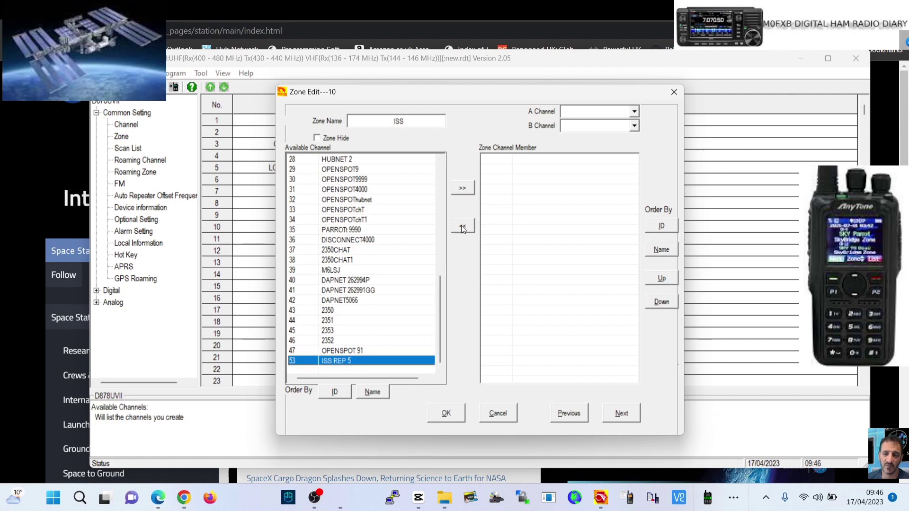
pyautogui.click(466, 188)
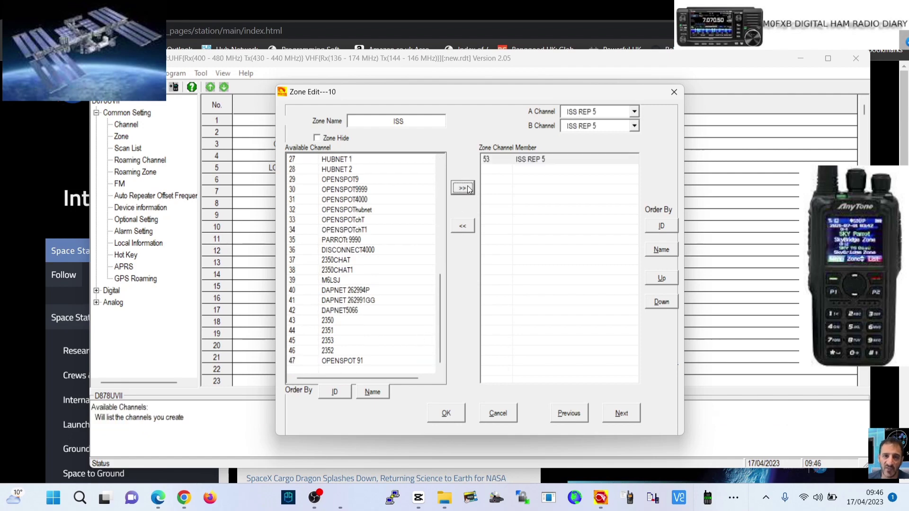
pyautogui.click(446, 413)
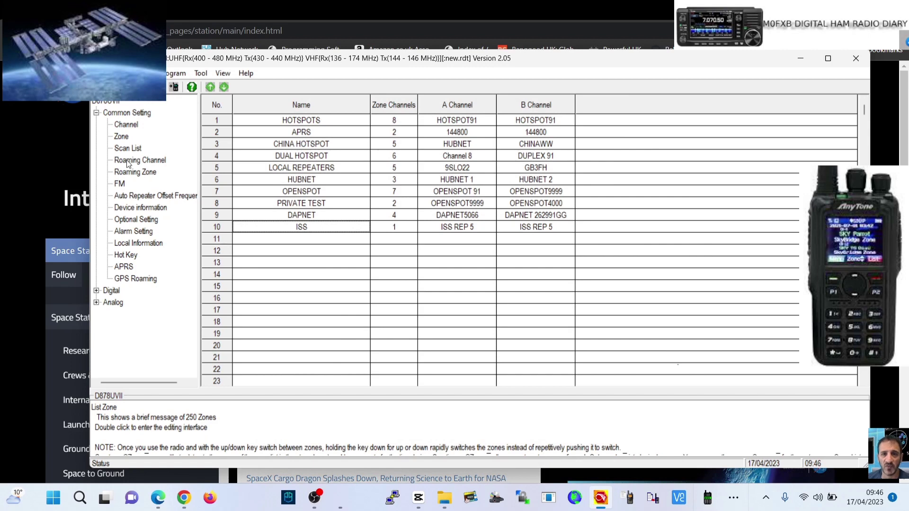
# Step: Copy channel 53 (ISS REP 5) and paste it into rows 54 and 52
pyautogui.click(122, 124)
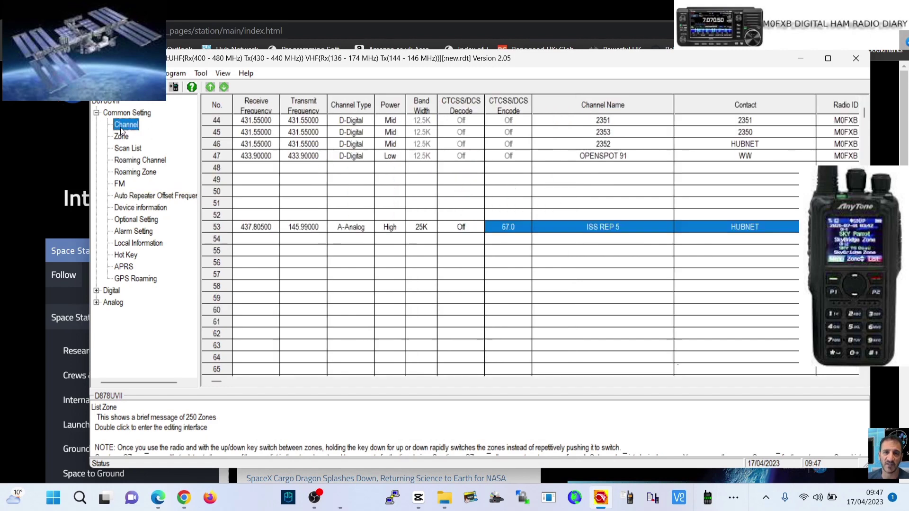
pyautogui.click(345, 228)
pyautogui.rightClick(345, 229)
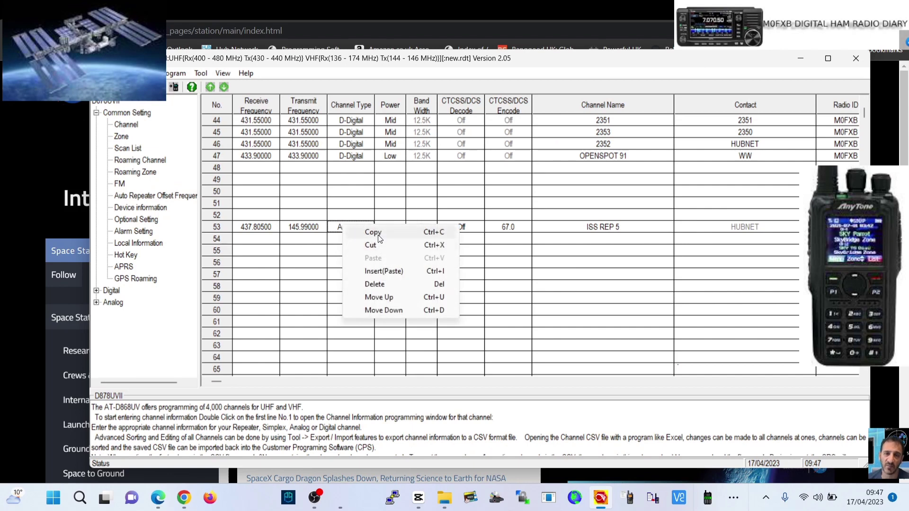
pyautogui.click(352, 237)
pyautogui.rightClick(346, 239)
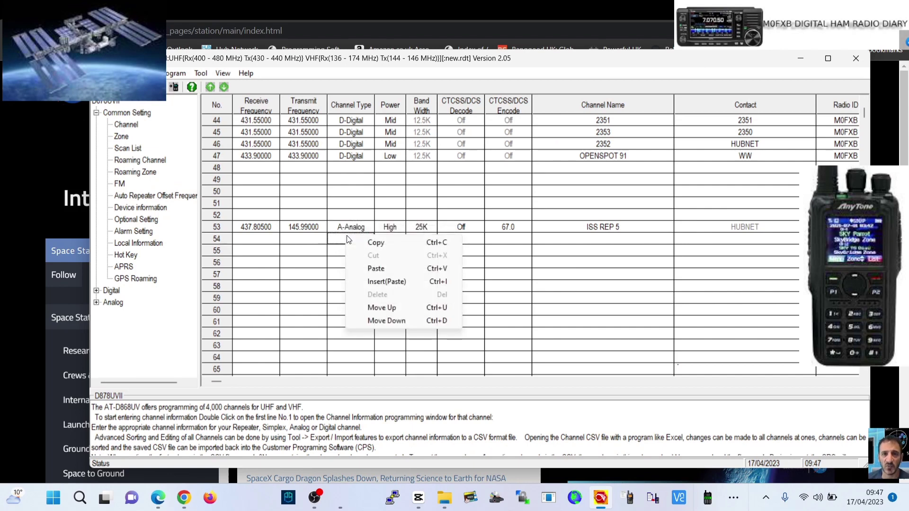
pyautogui.click(385, 268)
pyautogui.click(343, 215)
pyautogui.rightClick(343, 215)
pyautogui.click(385, 248)
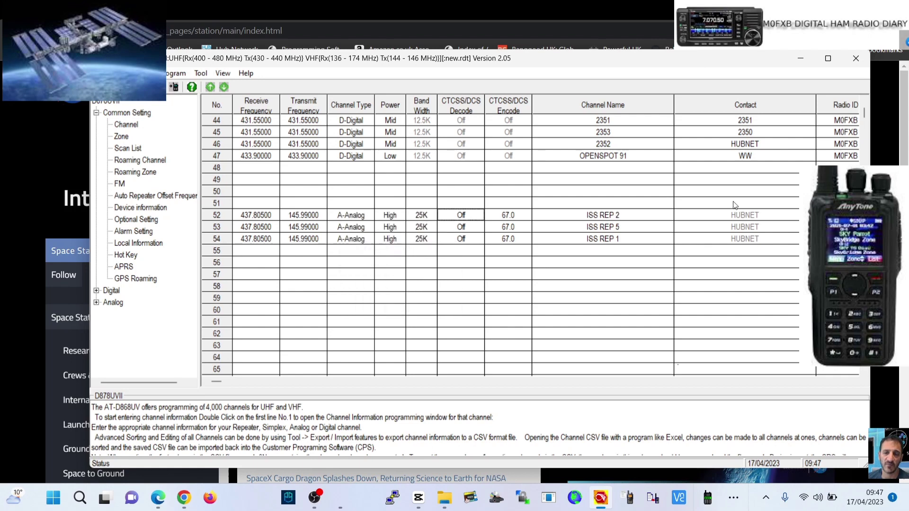
# Step: Select channel 52's name cell to begin editing the ISS channels
pyautogui.click(625, 218)
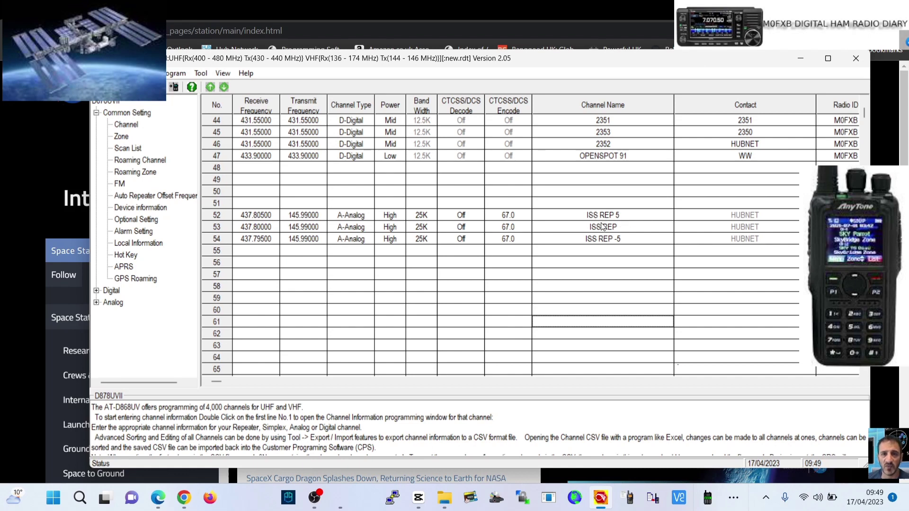
pyautogui.doubleClick(311, 240)
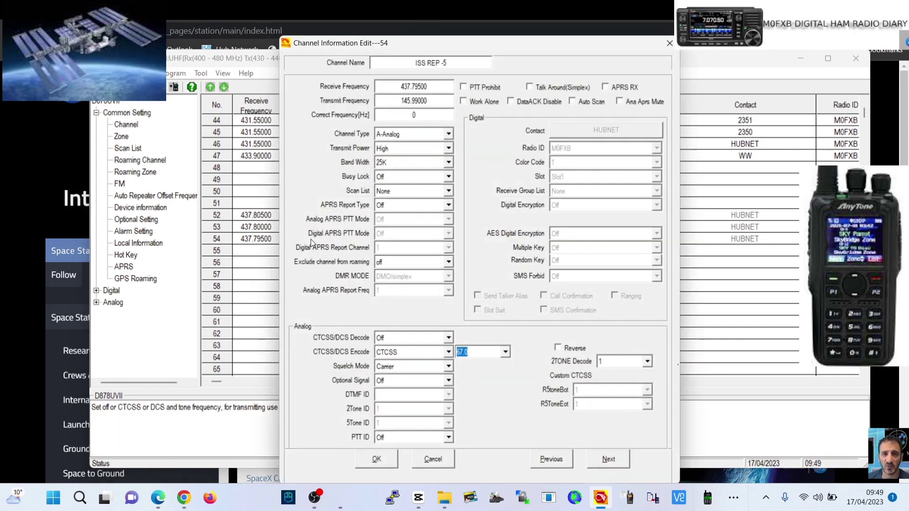
pyautogui.moveTo(554, 53); pyautogui.dragTo(556, 37)
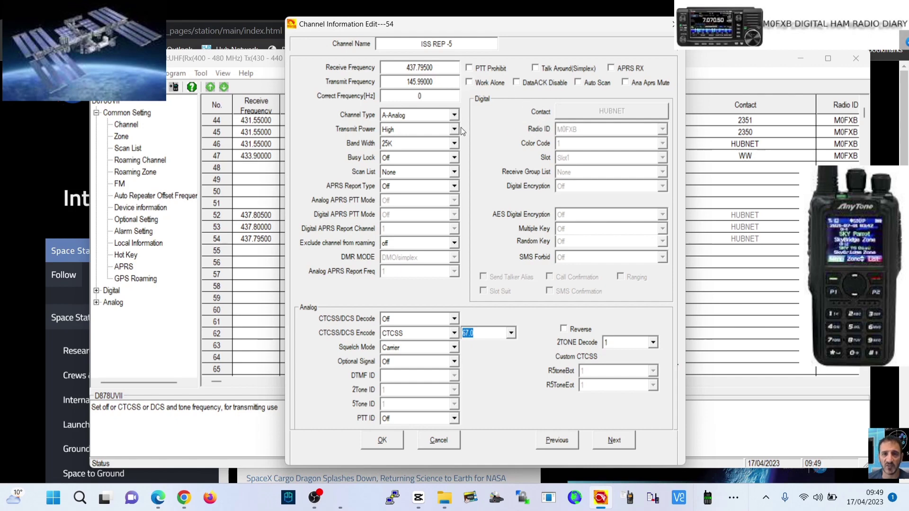
pyautogui.click(454, 333)
pyautogui.click(454, 333)
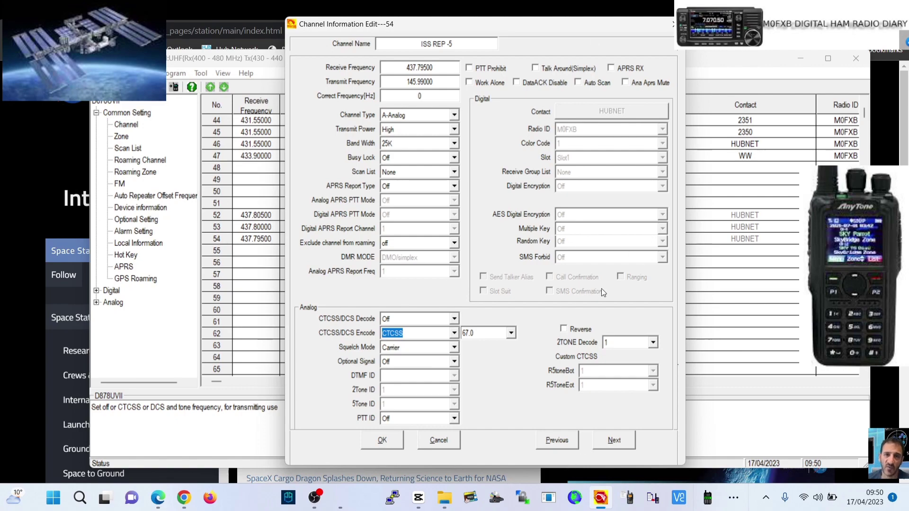
pyautogui.click(386, 443)
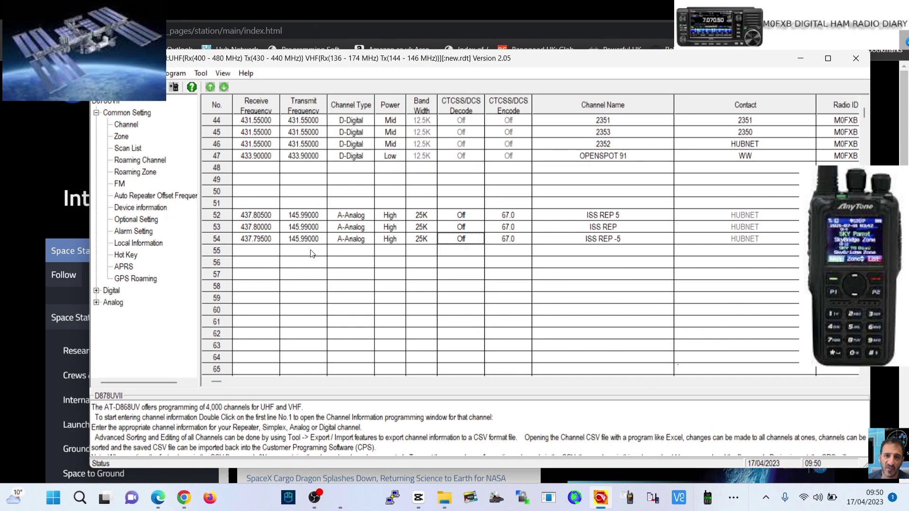
# Step: Open the ISS zone and add ISS REP 5 and ISS REP -5 to its channels
pyautogui.click(127, 138)
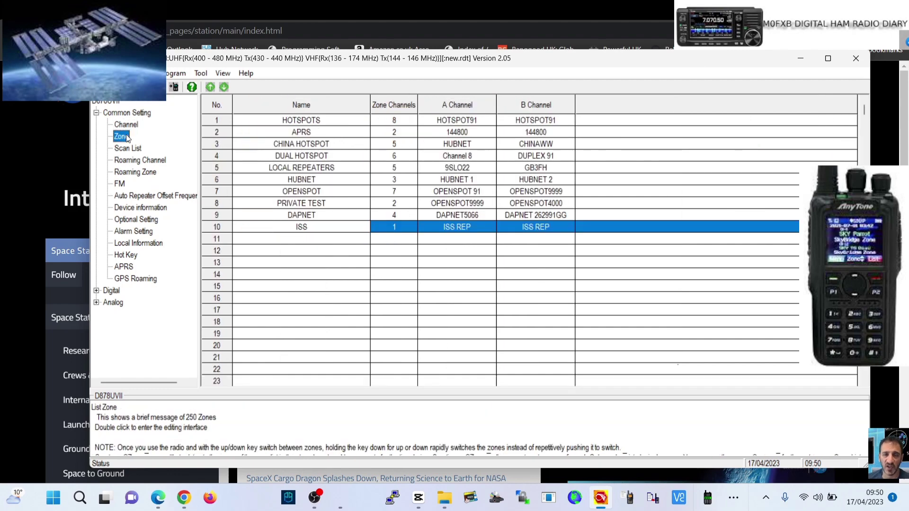
pyautogui.doubleClick(339, 230)
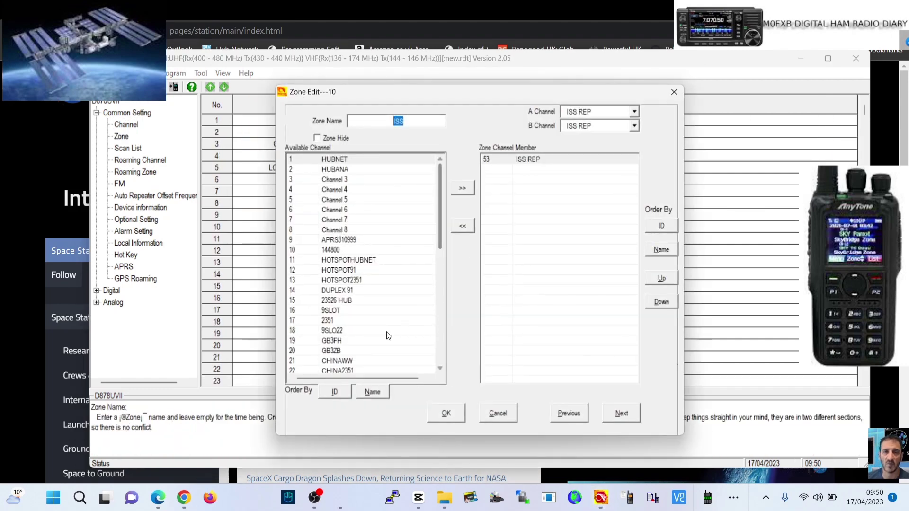
pyautogui.moveTo(443, 224); pyautogui.dragTo(438, 356)
pyautogui.click(356, 352)
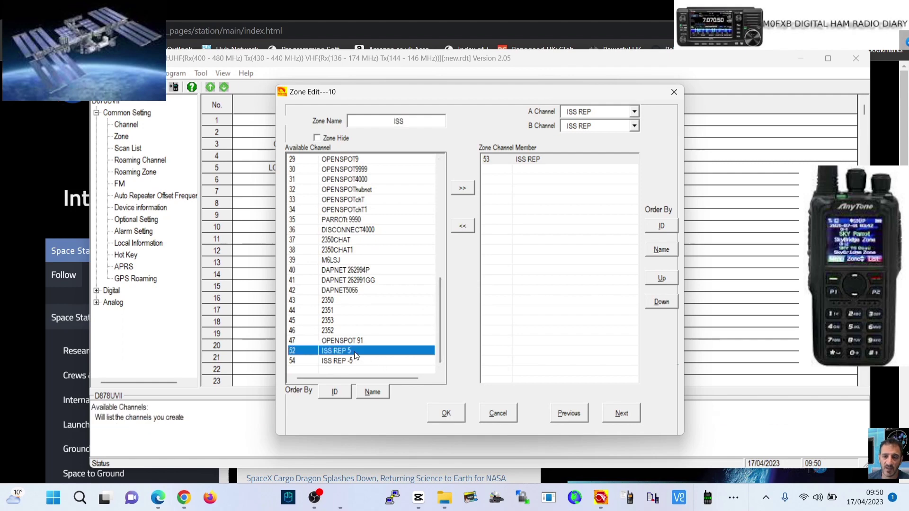
pyautogui.click(458, 188)
pyautogui.click(457, 189)
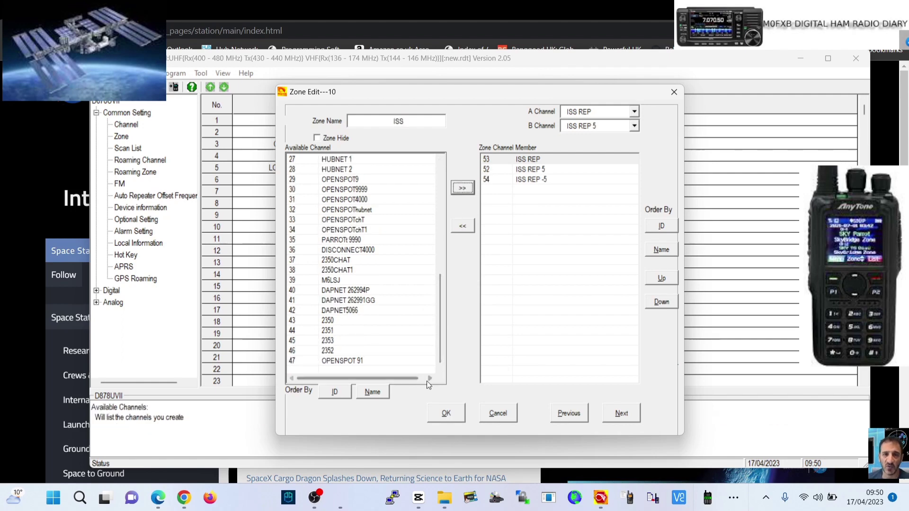
# Step: Confirm the three-channel ISS zone and write the codeplug to the radio
pyautogui.click(440, 415)
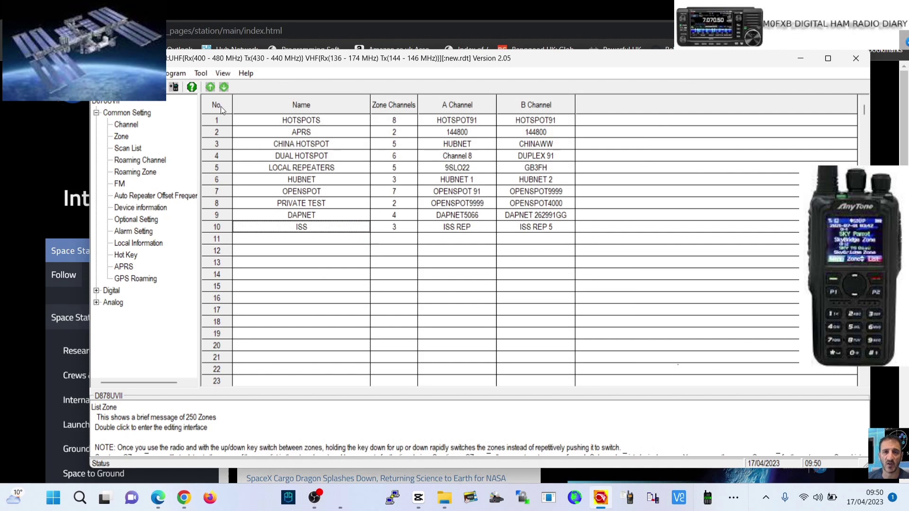
pyautogui.click(176, 73)
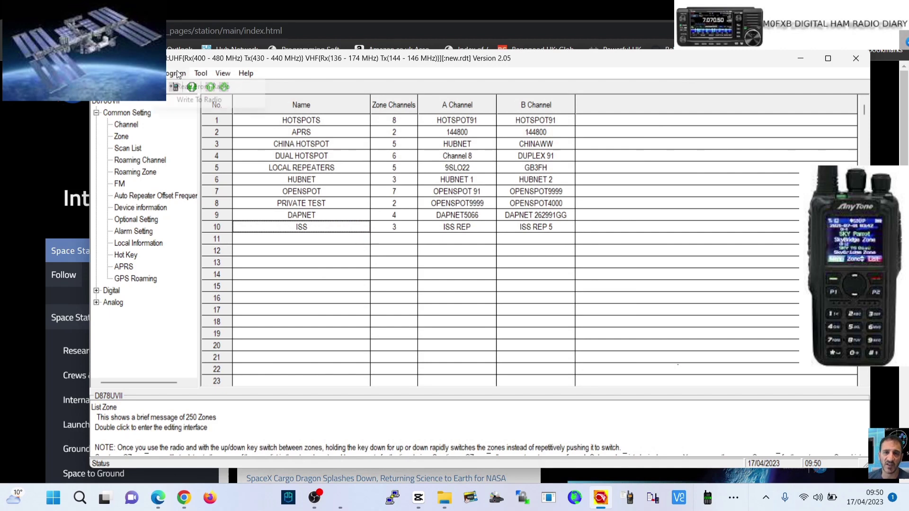
pyautogui.click(188, 100)
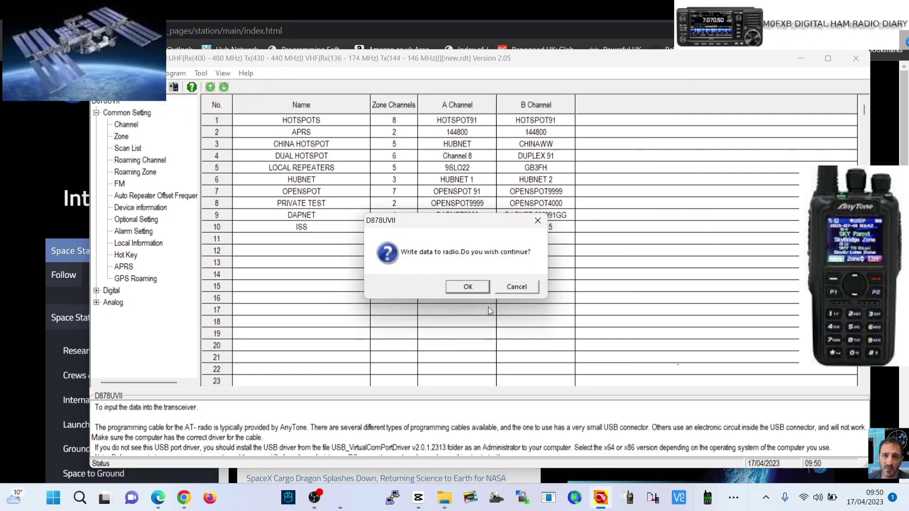
pyautogui.click(474, 292)
pyautogui.click(471, 291)
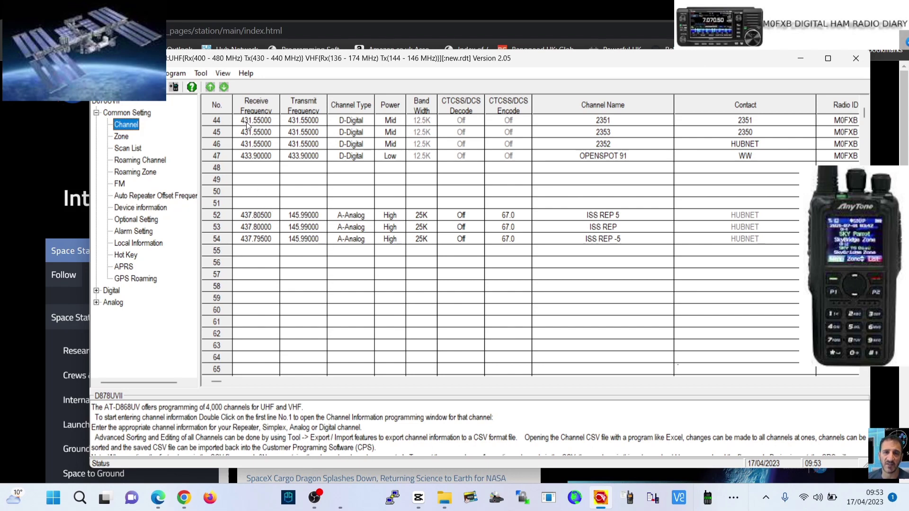
# Step: Copy row 52's ISS REP 5 channel and paste it into rows 51 and 55
pyautogui.click(299, 216)
pyautogui.rightClick(299, 215)
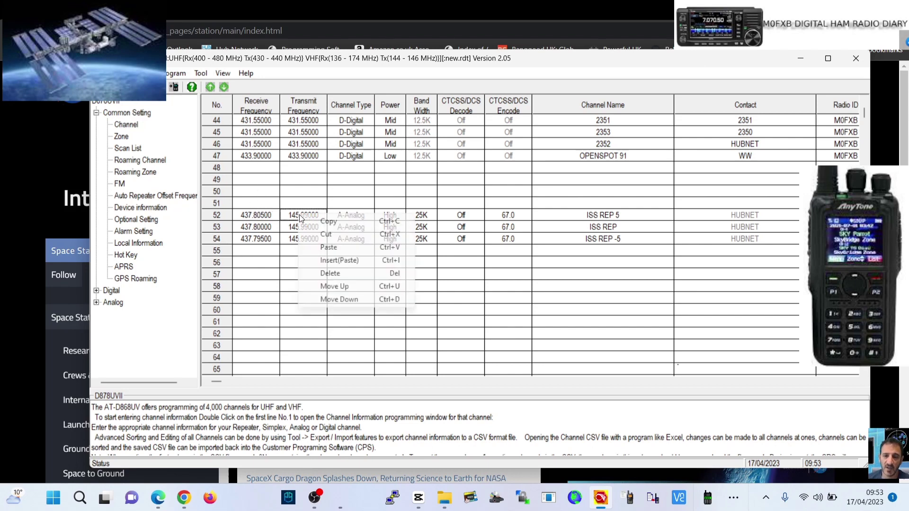
pyautogui.click(328, 222)
pyautogui.click(255, 202)
pyautogui.rightClick(255, 203)
pyautogui.click(291, 234)
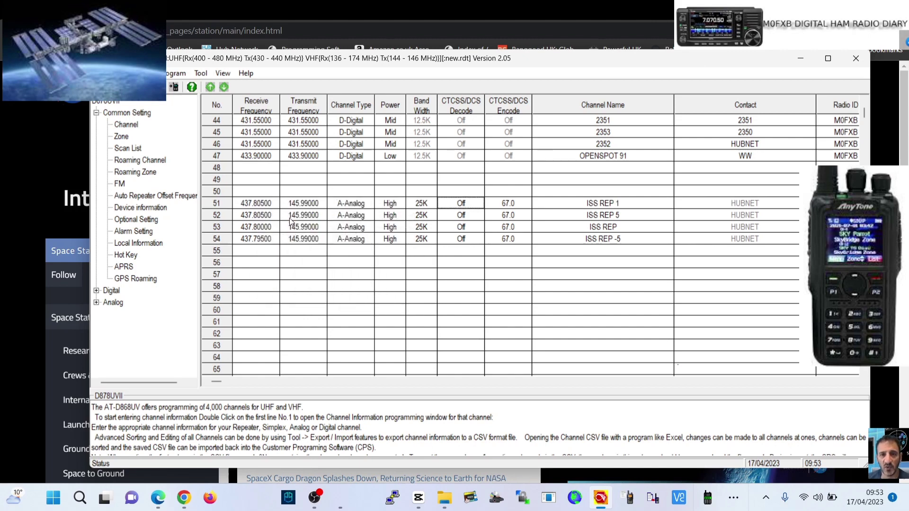
pyautogui.click(258, 250)
pyautogui.rightClick(258, 250)
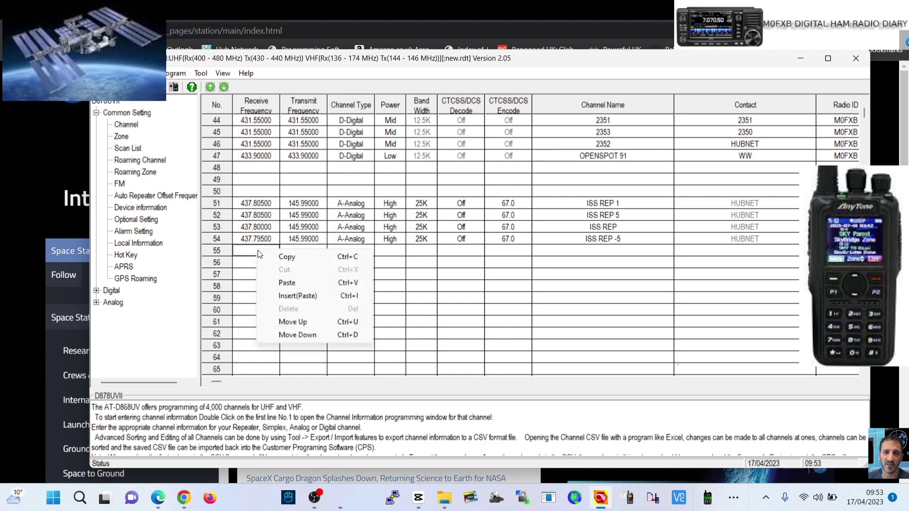
pyautogui.click(287, 283)
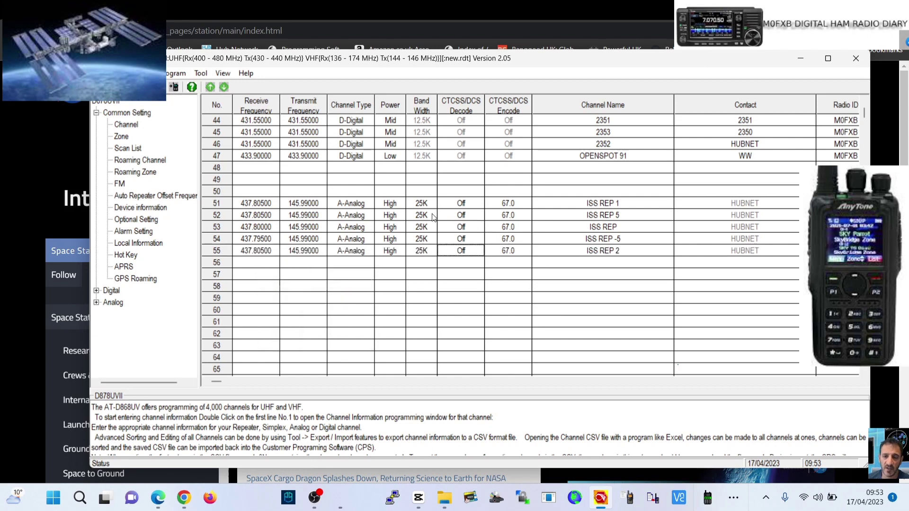
# Step: Change channel 51's receive frequency to 437.80100 and rename it ISS REP 10
pyautogui.doubleClick(263, 206)
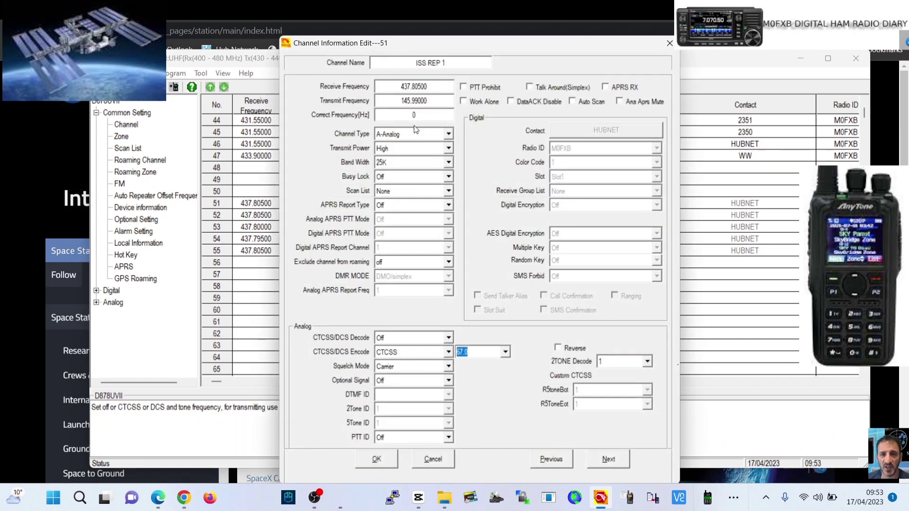
pyautogui.doubleClick(421, 89)
pyautogui.click(421, 89)
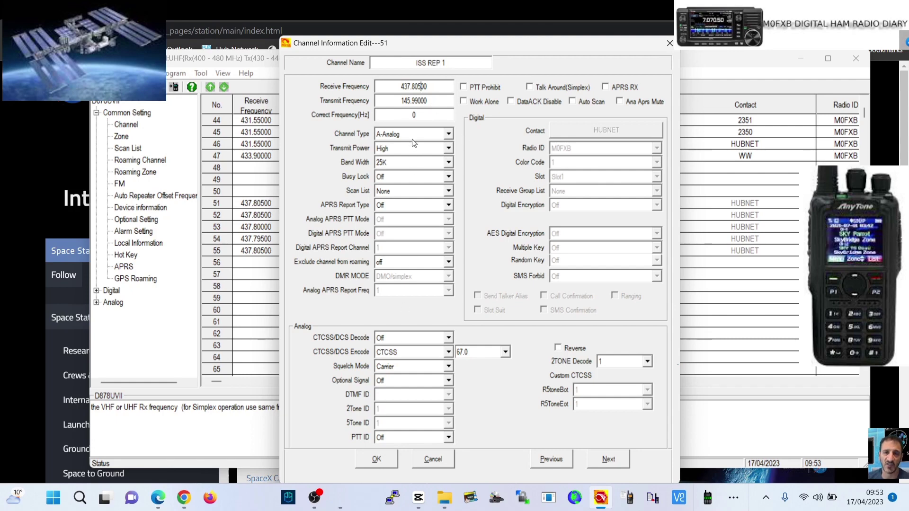
pyautogui.press('BackSpace')
pyautogui.press('BackSpace')
pyautogui.press('BackSpace')
pyautogui.write('100')
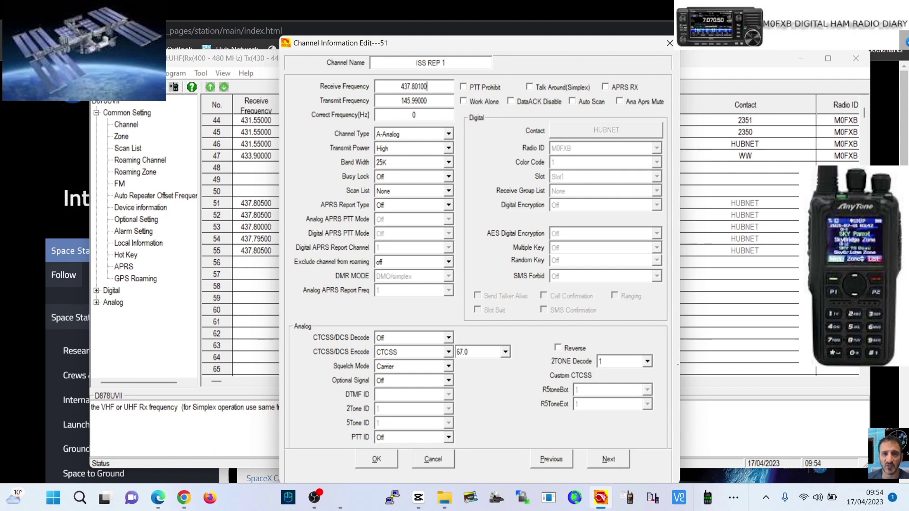
pyautogui.click(452, 61)
pyautogui.click(450, 63)
pyautogui.write('0')
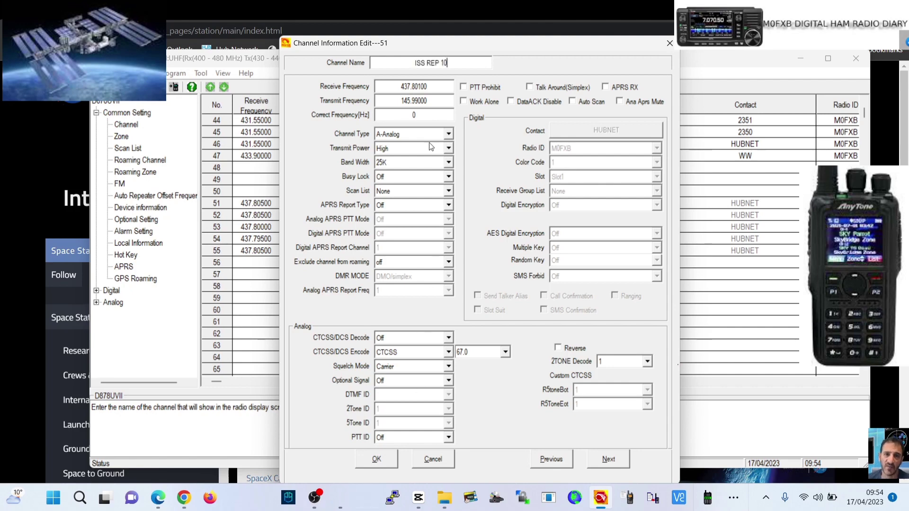
# Step: Save channel 51, then set channel 55's receive frequency to 437.79000
pyautogui.click(382, 461)
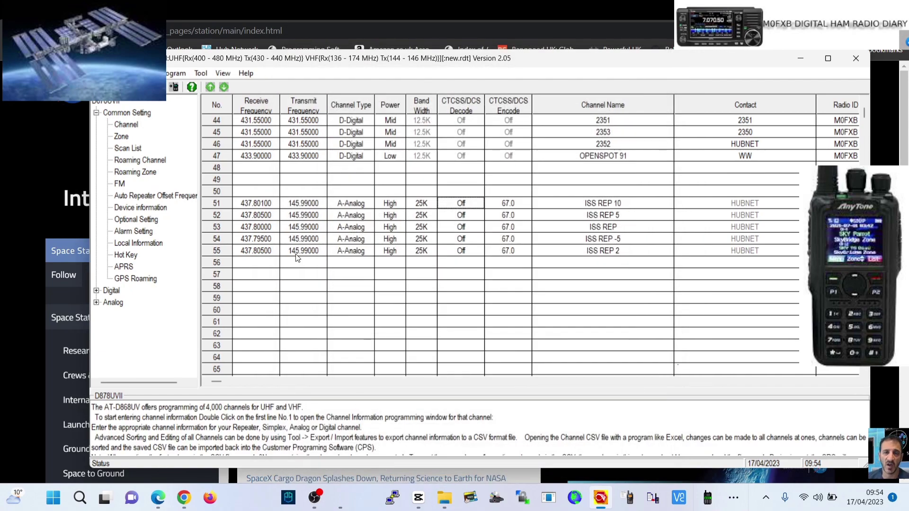
pyautogui.doubleClick(256, 257)
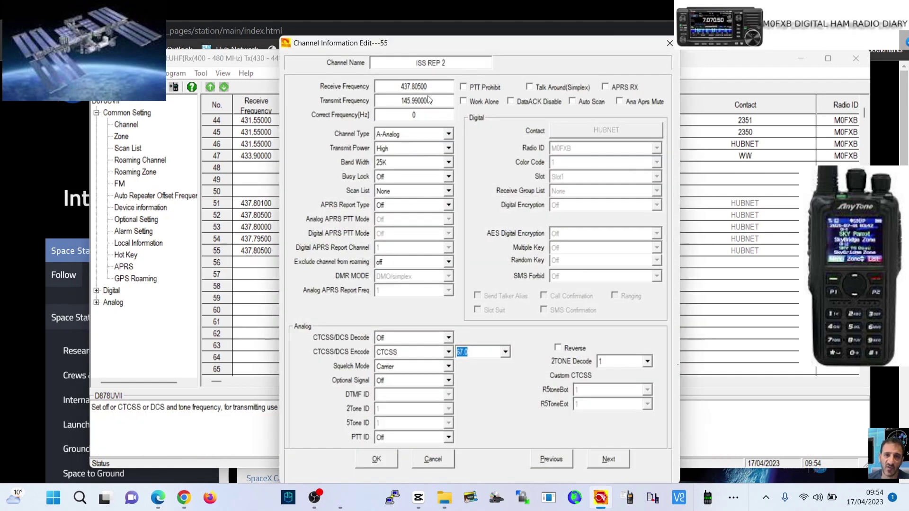
pyautogui.doubleClick(429, 84)
pyautogui.click(431, 88)
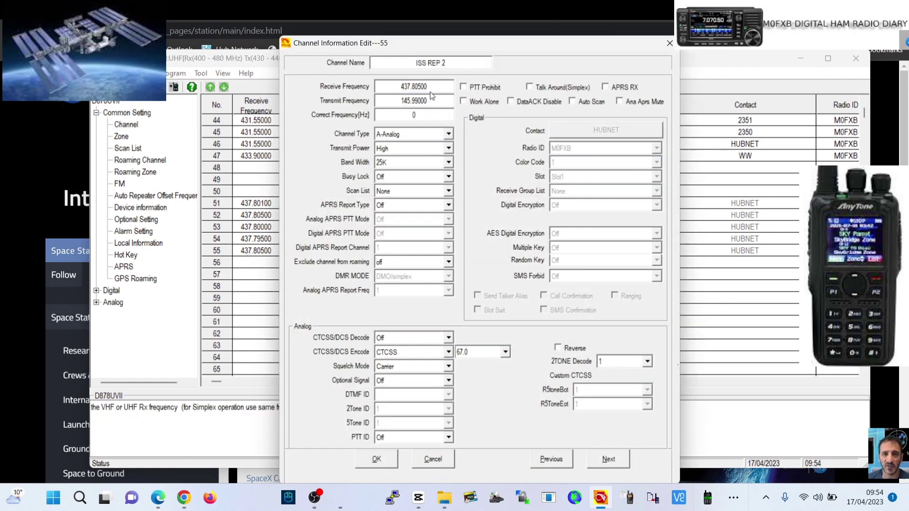
pyautogui.press('BackSpace')
pyautogui.press('BackSpace')
pyautogui.press('BackSpace')
pyautogui.press('BackSpace')
pyautogui.press('BackSpace')
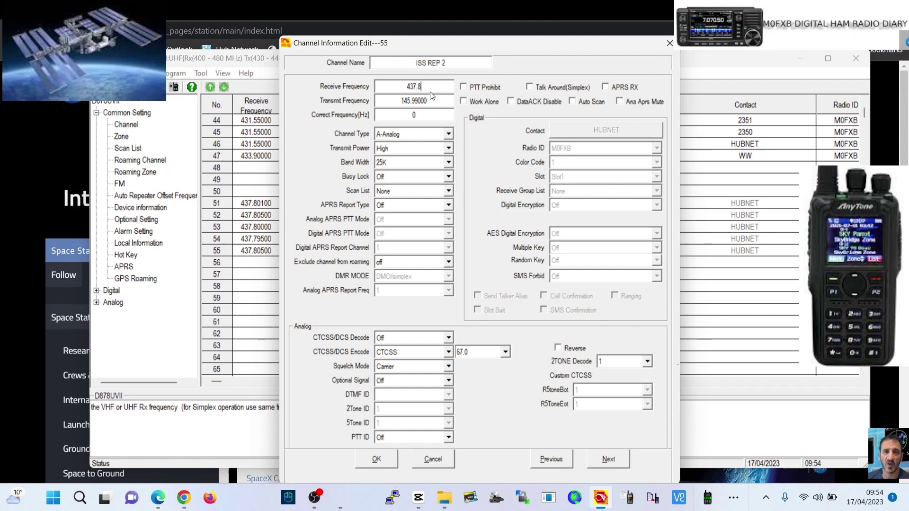
pyautogui.write('79000')
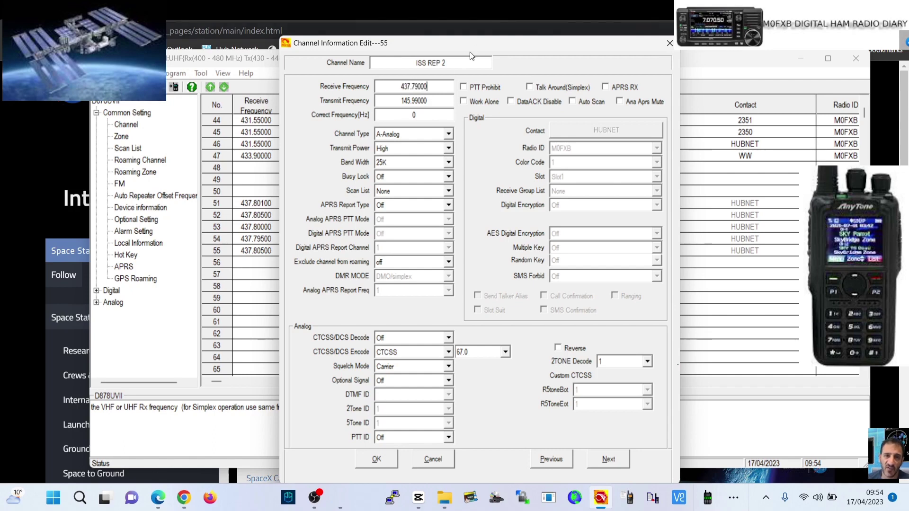
# Step: Rename channel 55 from ISS REP 2 to ISS REP -10 and save it
pyautogui.click(448, 63)
pyautogui.click(448, 63)
pyautogui.press('BackSpace')
pyautogui.write('-10')
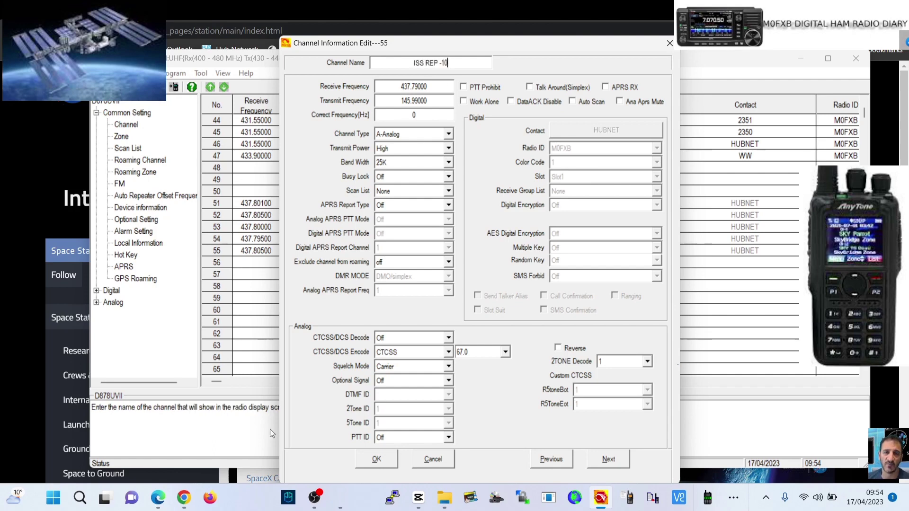
pyautogui.click(373, 462)
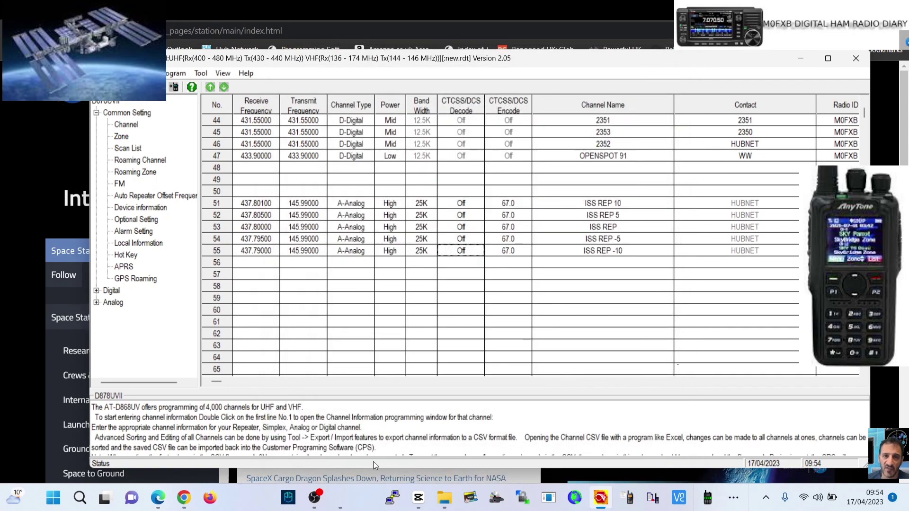
# Step: Add ISS REP 10 and ISS REP -10 to the ISS zone's channel list, bringing it to five channels
pyautogui.click(121, 137)
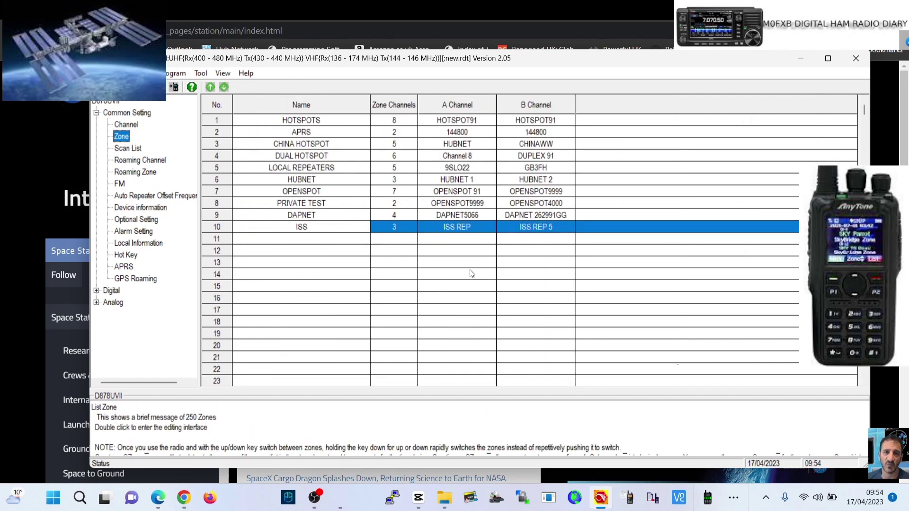
pyautogui.doubleClick(332, 228)
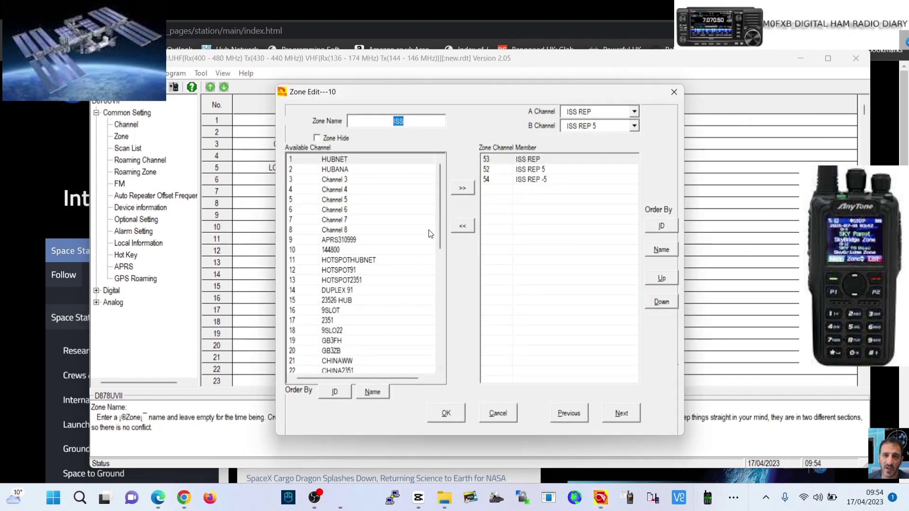
pyautogui.moveTo(441, 232); pyautogui.dragTo(445, 355)
pyautogui.click(337, 351)
pyautogui.click(463, 189)
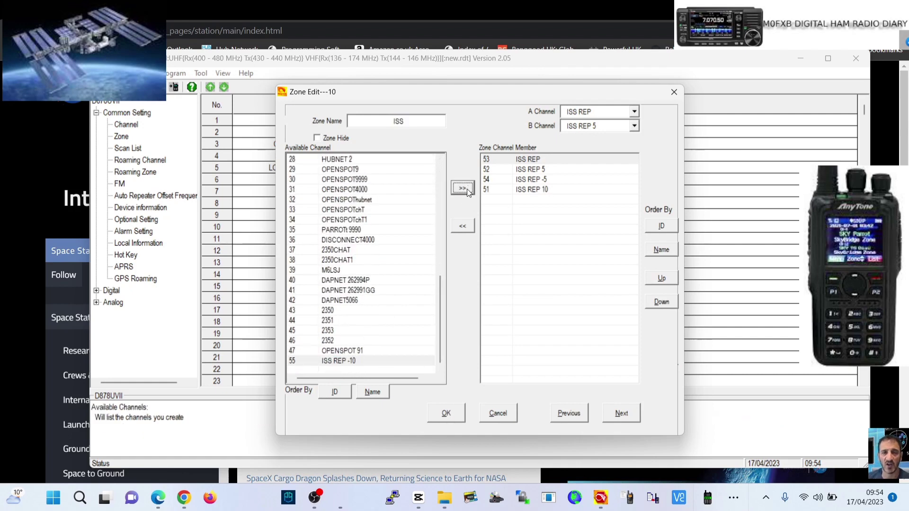
pyautogui.click(464, 191)
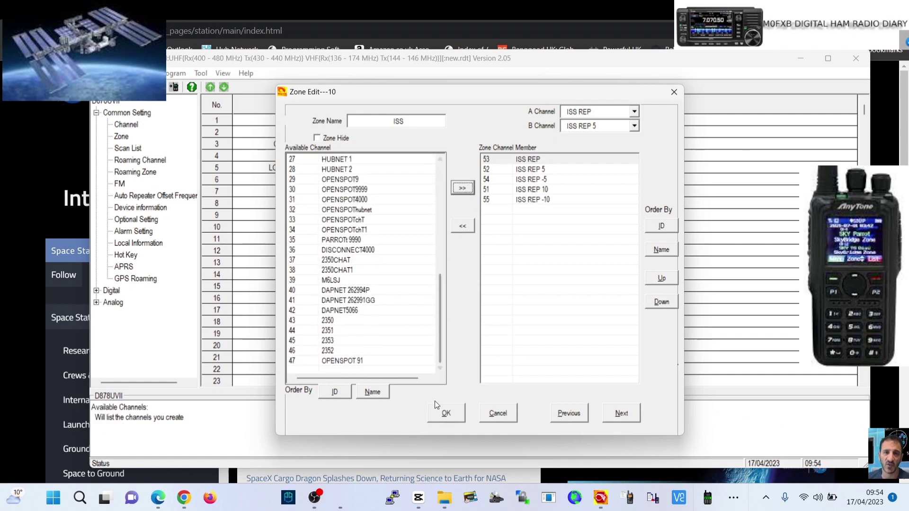
pyautogui.click(446, 413)
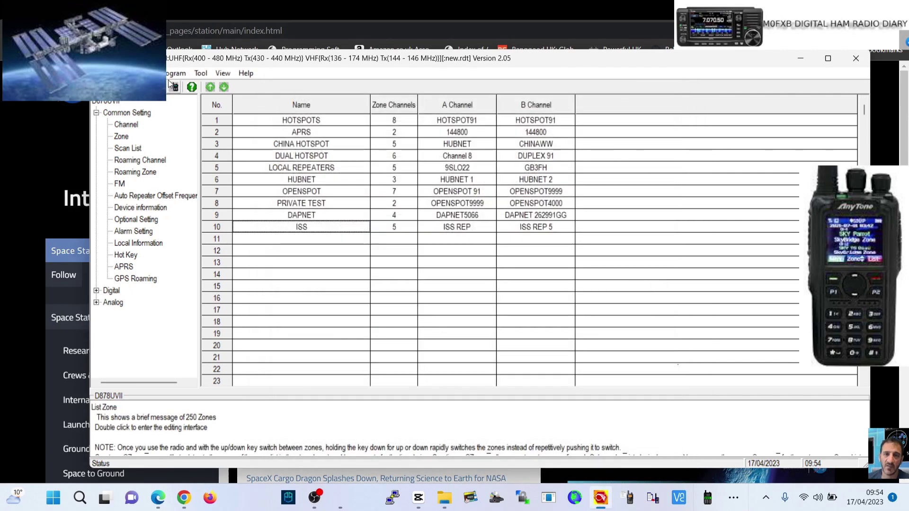
# Step: Write the codeplug to the radio with Other Data included and acknowledge the completion message
pyautogui.click(174, 76)
pyautogui.click(199, 99)
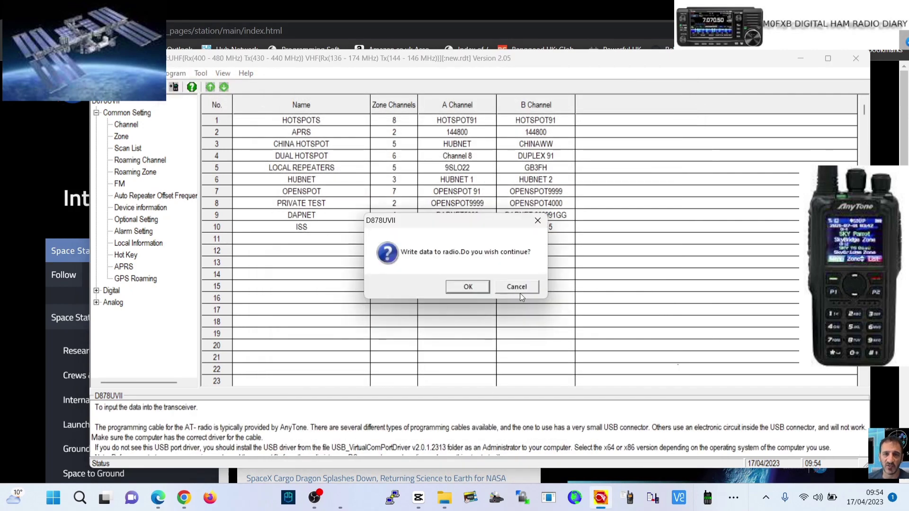
pyautogui.click(454, 289)
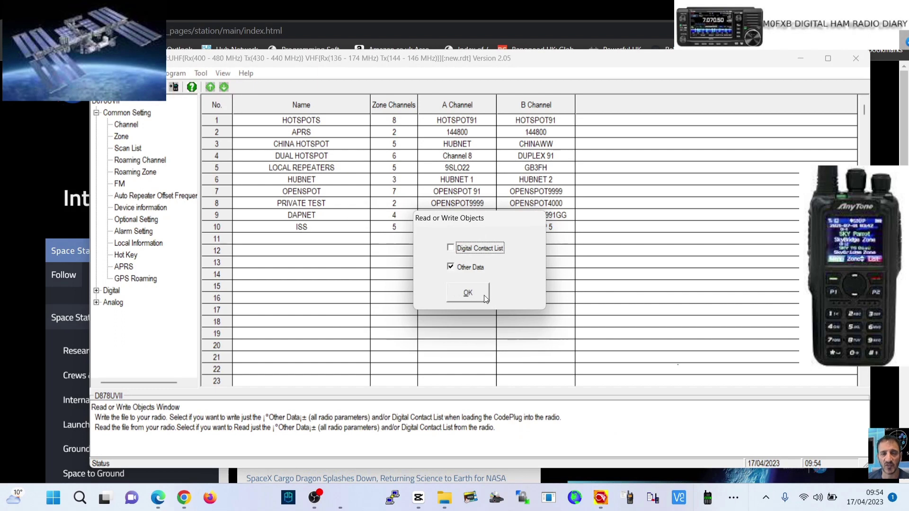
pyautogui.click(483, 294)
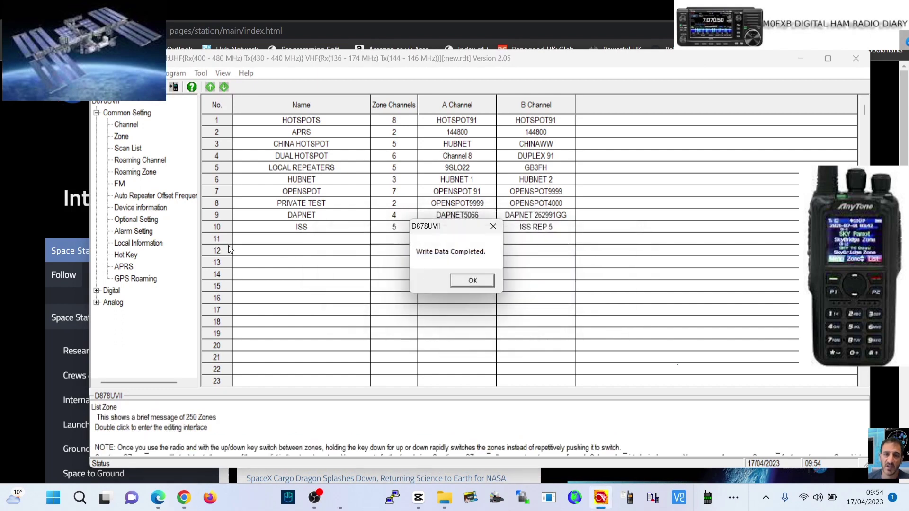
pyautogui.click(469, 281)
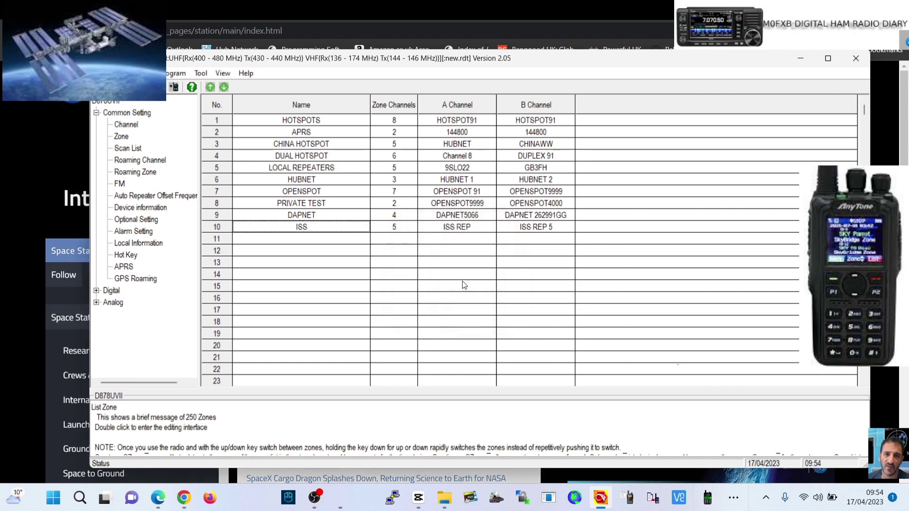
# Step: Show the channel list with ISS REP 10, 5, ISS REP, -5 and -10 in rows 51–55
pyautogui.click(126, 125)
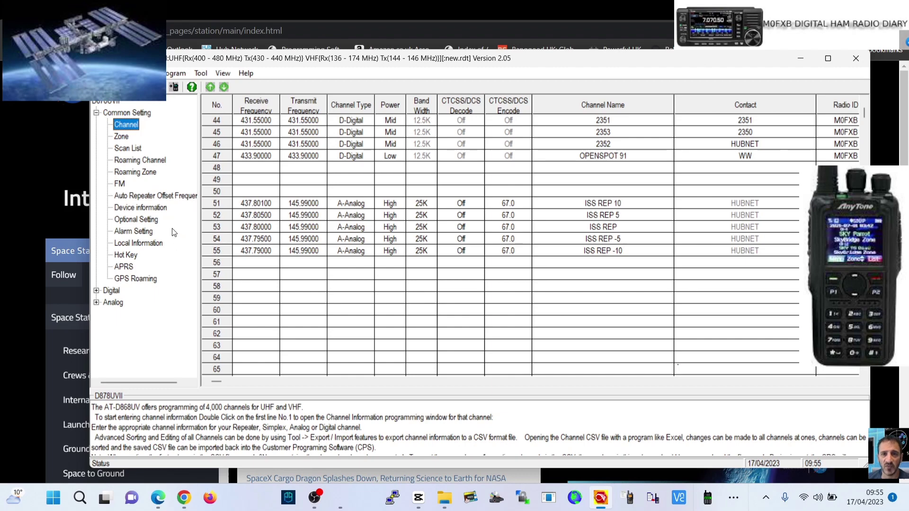
# Step: In Optional Setting's Power-on tab, set Startup Zone A to ISS and Startup Channel A to ISS REP
pyautogui.click(137, 221)
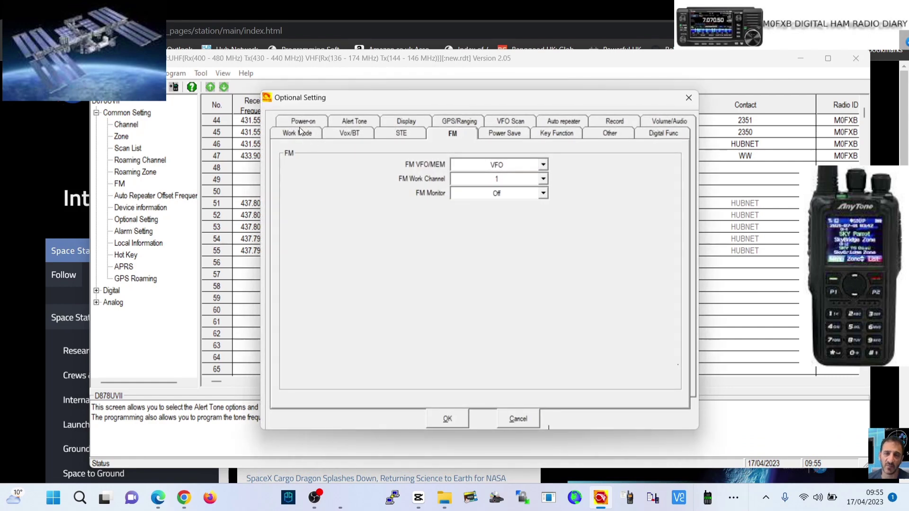
pyautogui.click(299, 126)
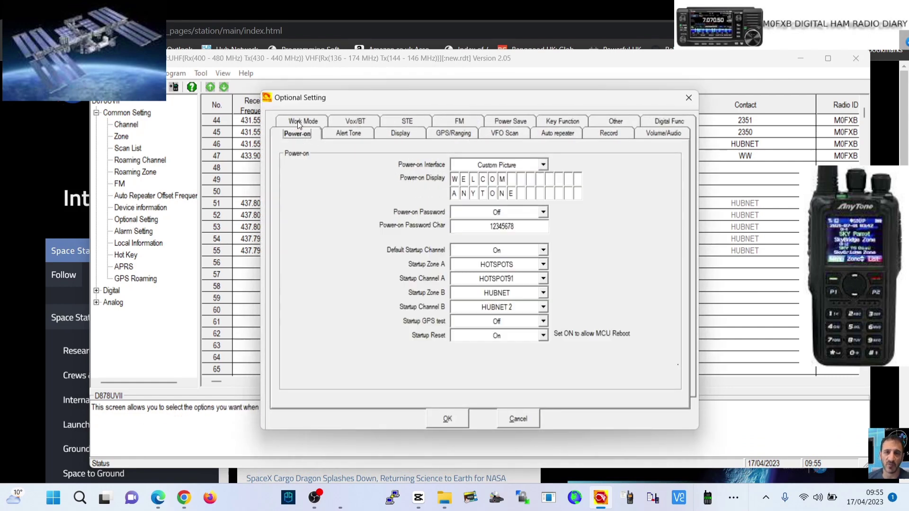
pyautogui.click(543, 266)
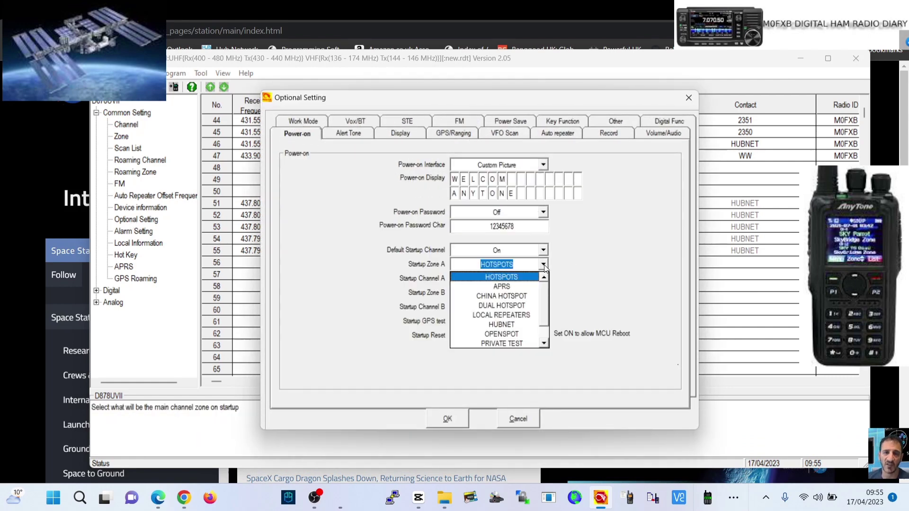
pyautogui.scroll(-1, 543, 328)
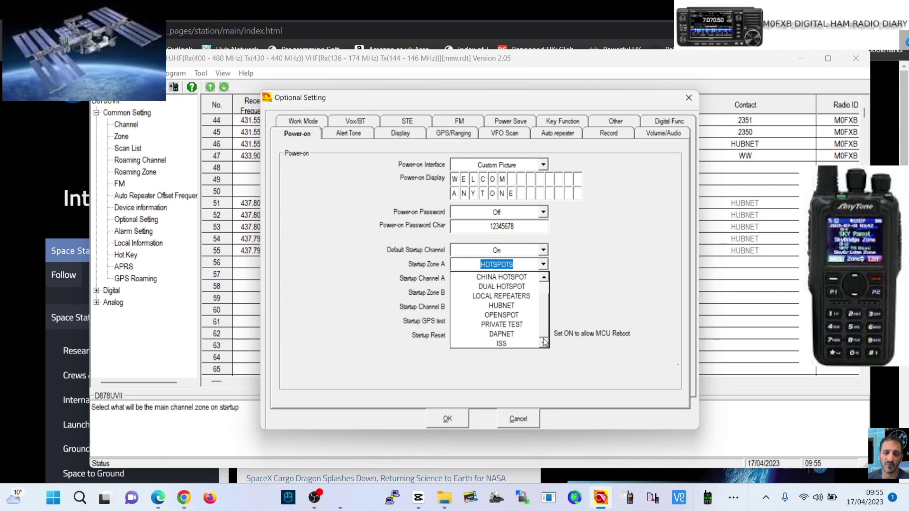
pyautogui.click(509, 345)
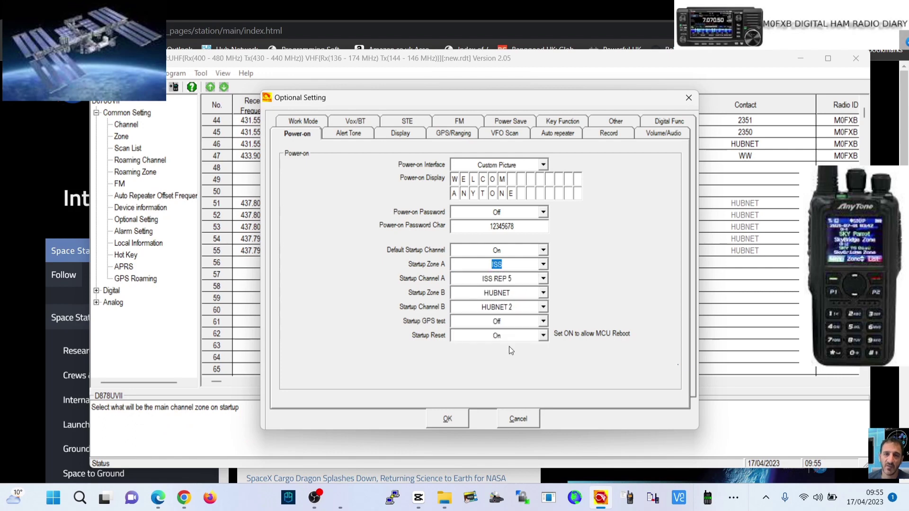
pyautogui.click(544, 279)
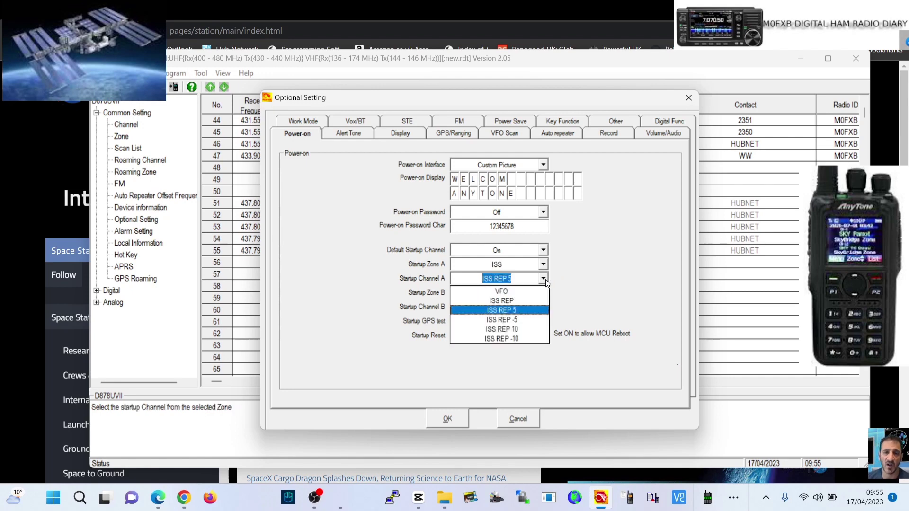
pyautogui.click(501, 301)
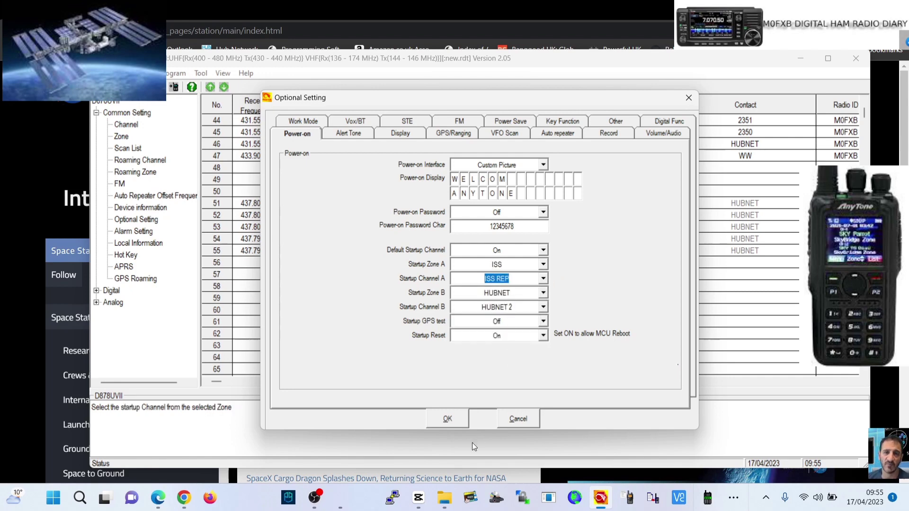
# Step: Apply the power-on settings and save the codeplug to the Desktop as new ISS.rdt
pyautogui.click(441, 420)
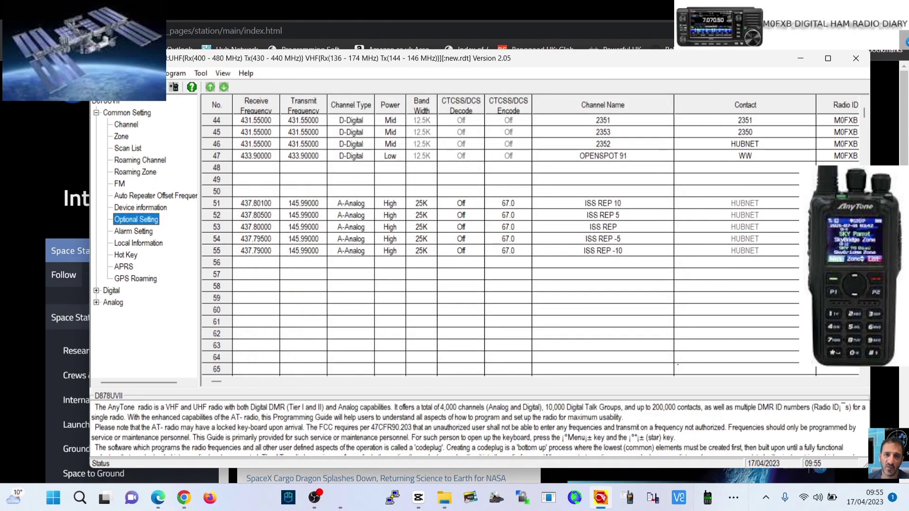
pyautogui.hotkey('ctrl', 'shift', 's')
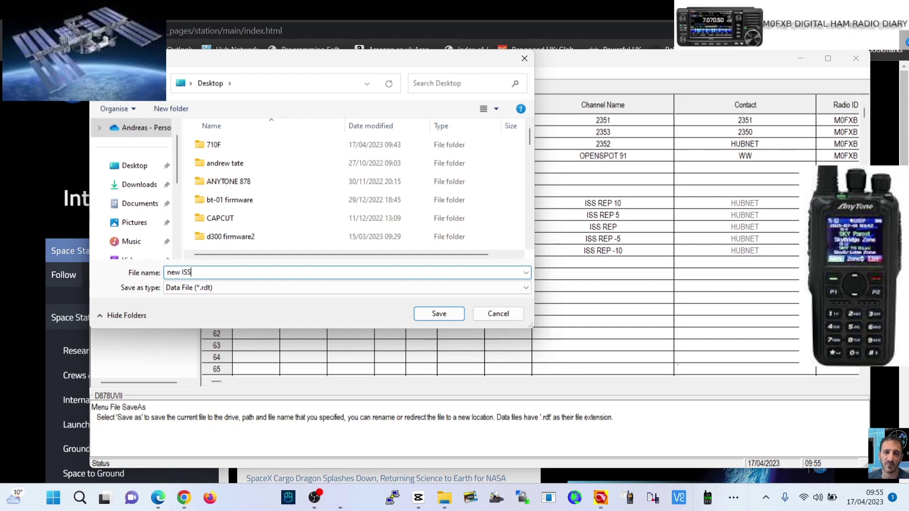
pyautogui.click(439, 314)
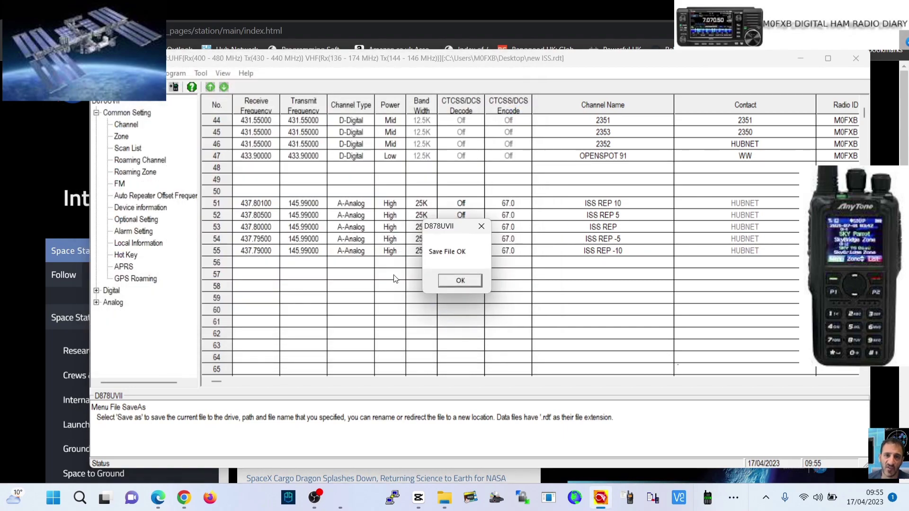
pyautogui.click(457, 283)
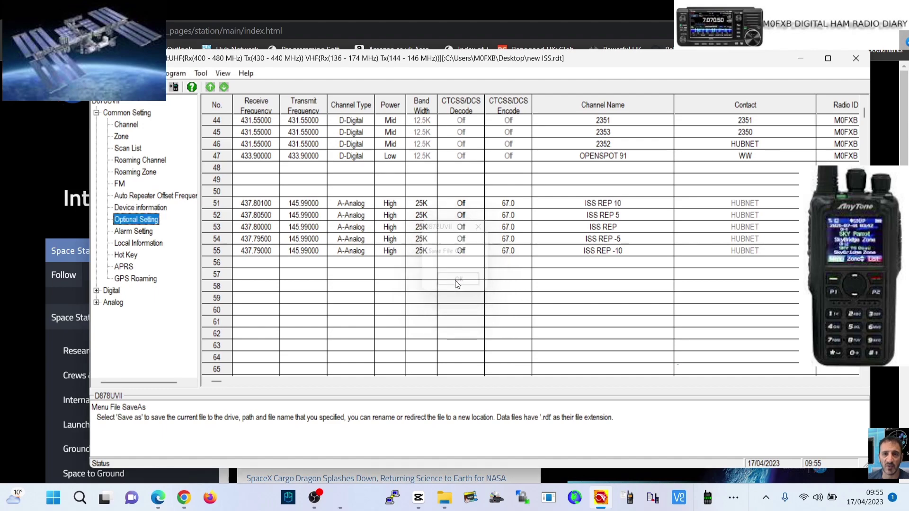
# Step: Write new ISS.rdt with the ISS startup zone to the radio and acknowledge completion
pyautogui.click(175, 73)
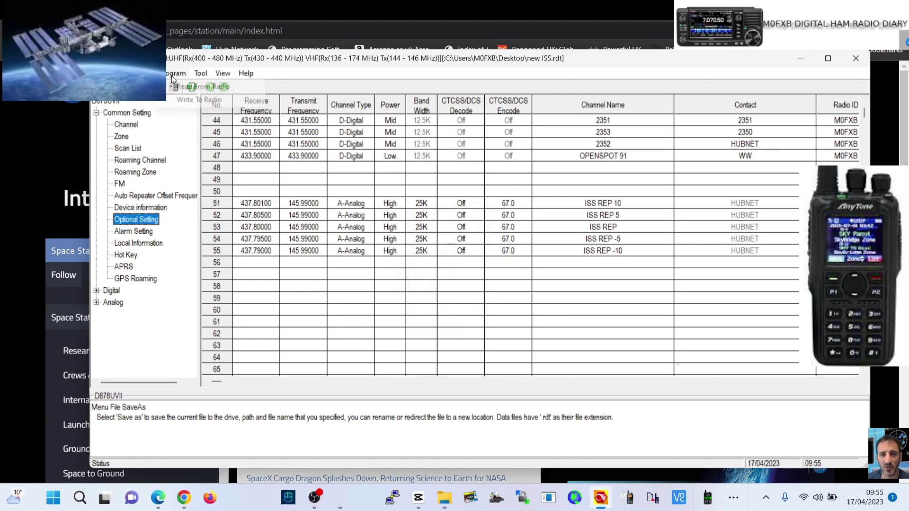
pyautogui.click(194, 99)
pyautogui.click(462, 288)
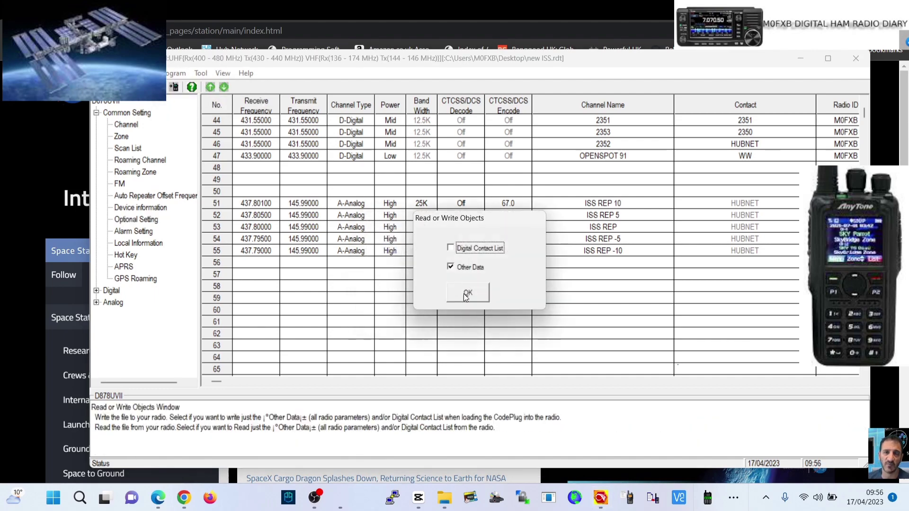
pyautogui.click(464, 293)
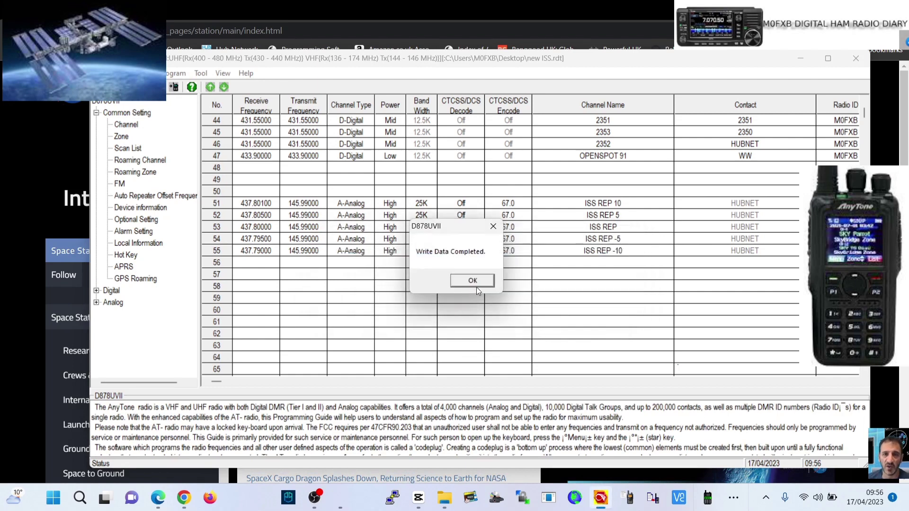
pyautogui.click(479, 285)
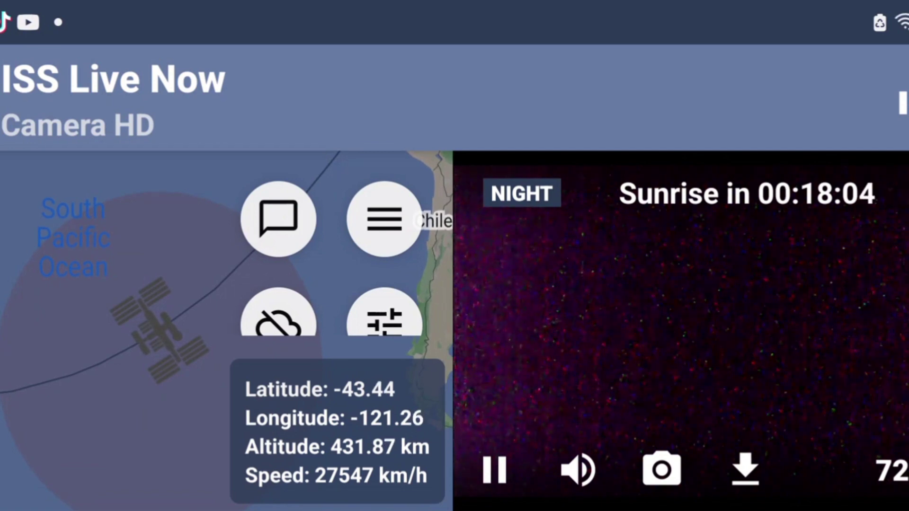
pyautogui.moveTo(702, 254); pyautogui.dragTo(695, 325)
pyautogui.moveTo(142, 374); pyautogui.dragTo(213, 314)
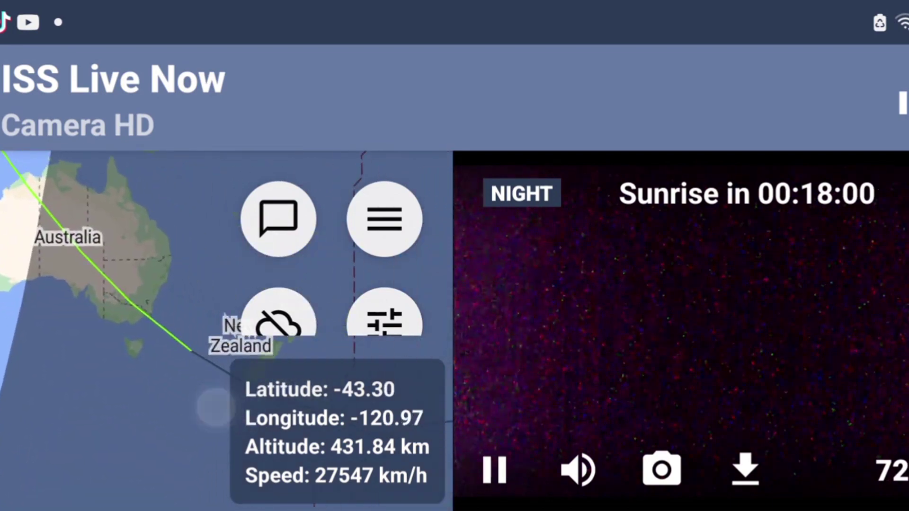
pyautogui.moveTo(192, 385); pyautogui.dragTo(38, 340)
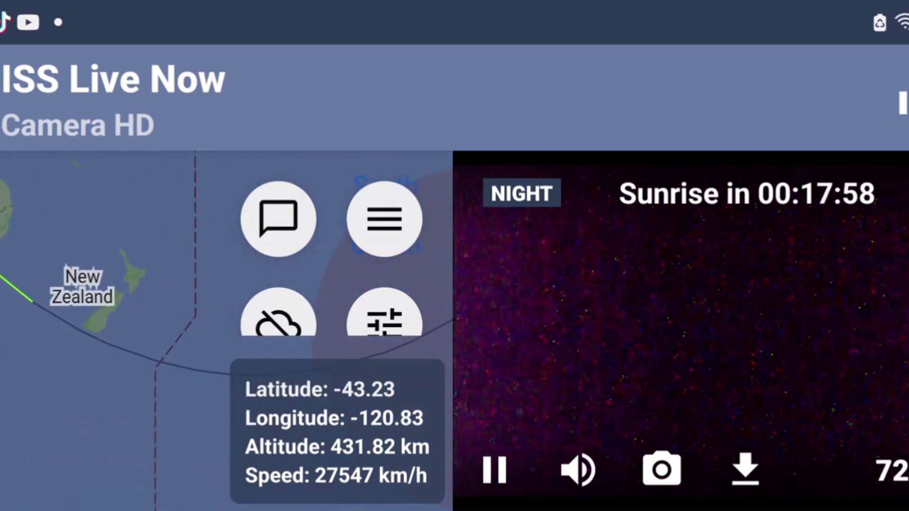
pyautogui.moveTo(77, 386); pyautogui.dragTo(213, 453)
pyautogui.moveTo(90, 331); pyautogui.dragTo(155, 471)
pyautogui.moveTo(95, 265); pyautogui.dragTo(227, 416)
pyautogui.moveTo(64, 341); pyautogui.dragTo(215, 432)
pyautogui.moveTo(62, 249); pyautogui.dragTo(155, 187)
pyautogui.moveTo(114, 492); pyautogui.dragTo(14, 351)
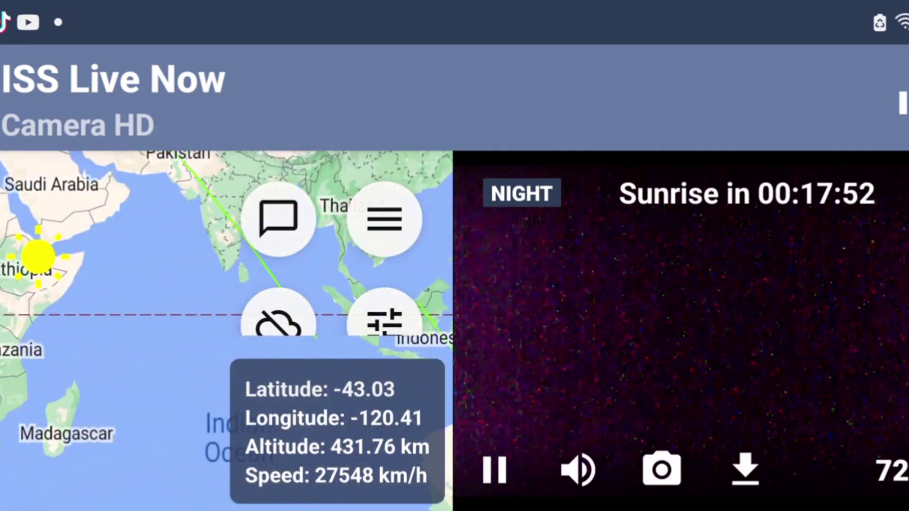